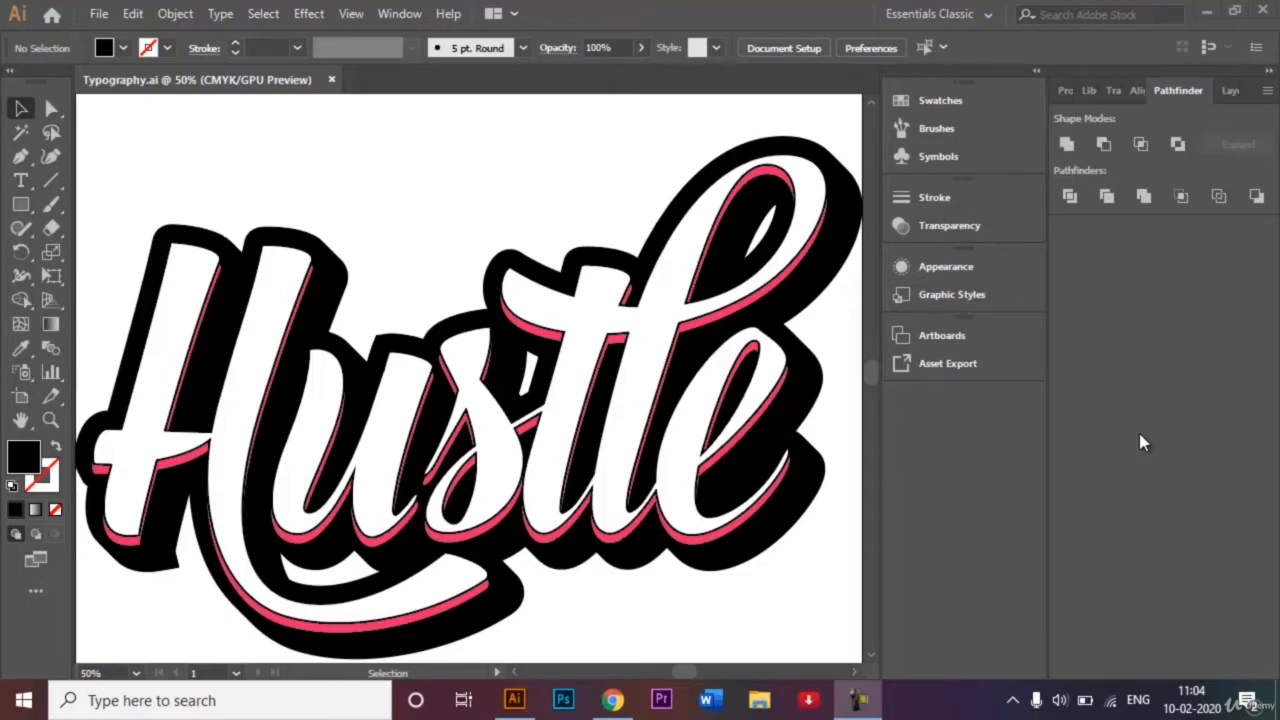
Create a new landscape A4 document, 297 x 210 mm, named Hustle
{"action": "left_click", "coordinate": [104, 18]}
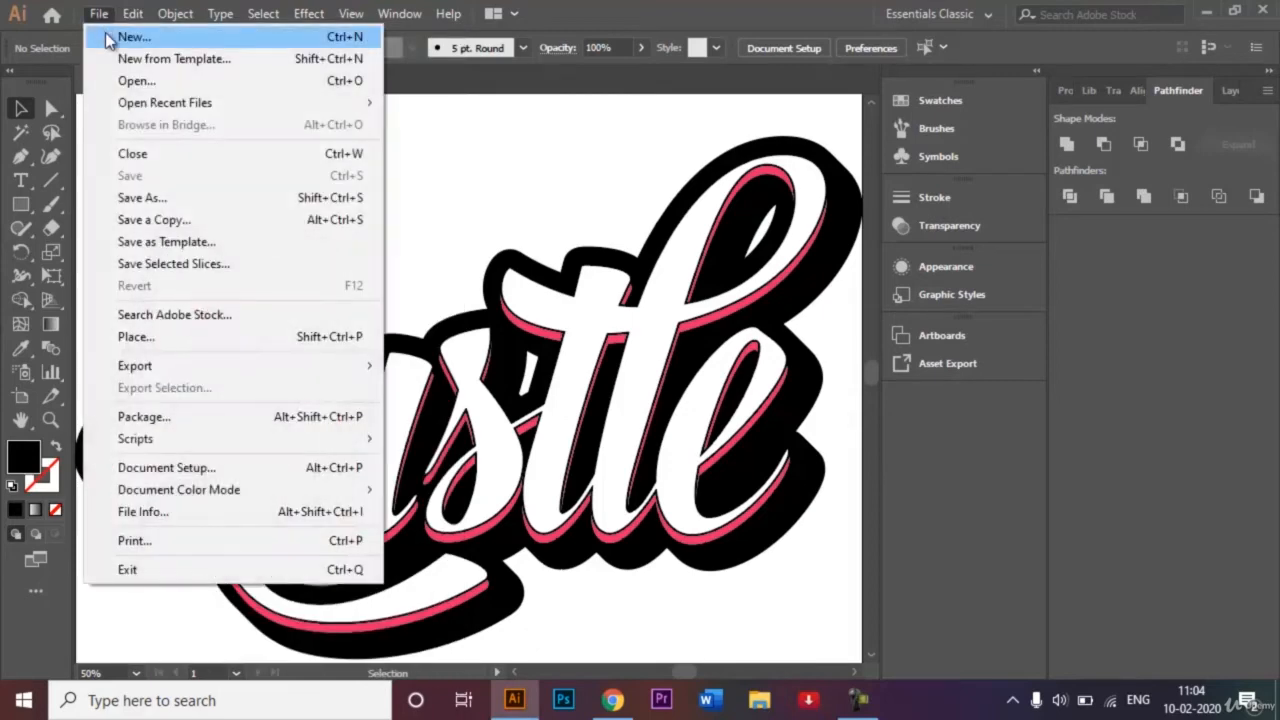
{"action": "left_click", "coordinate": [108, 37]}
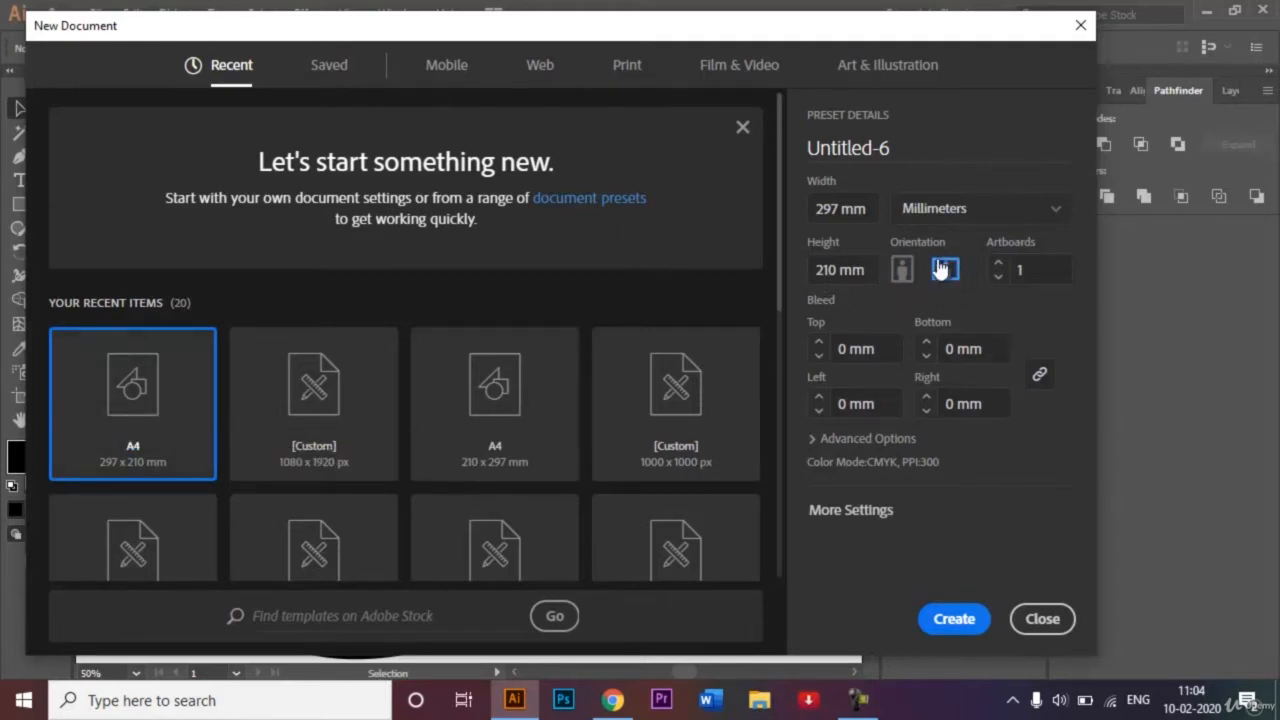
{"action": "left_click", "coordinate": [898, 146]}
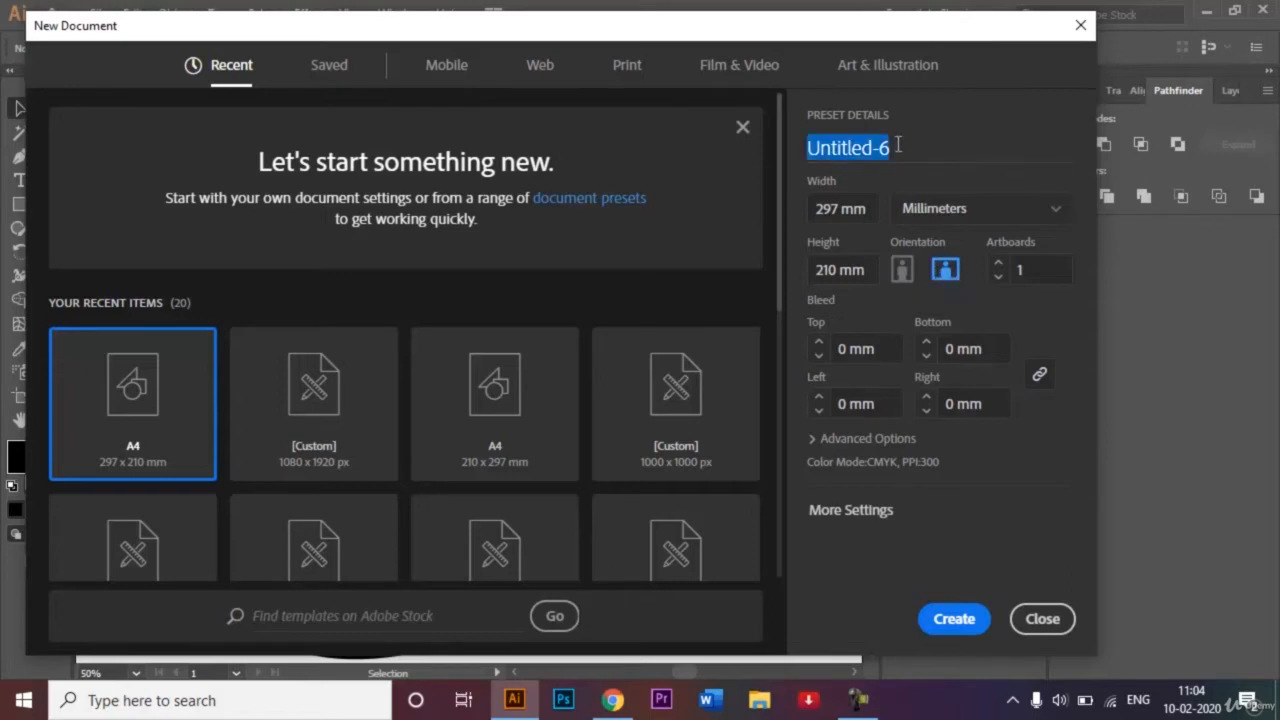
{"action": "key", "text": "BackSpace"}
{"action": "type", "text": "H"}
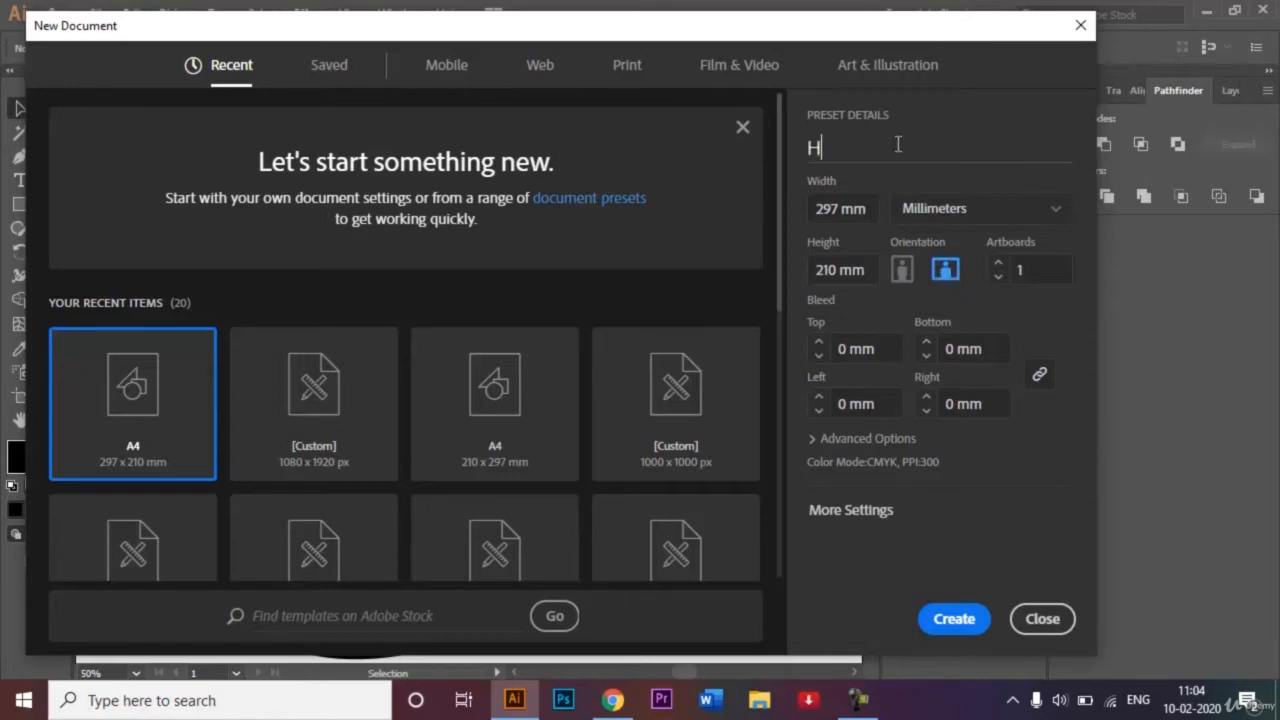
{"action": "type", "text": "ustle"}
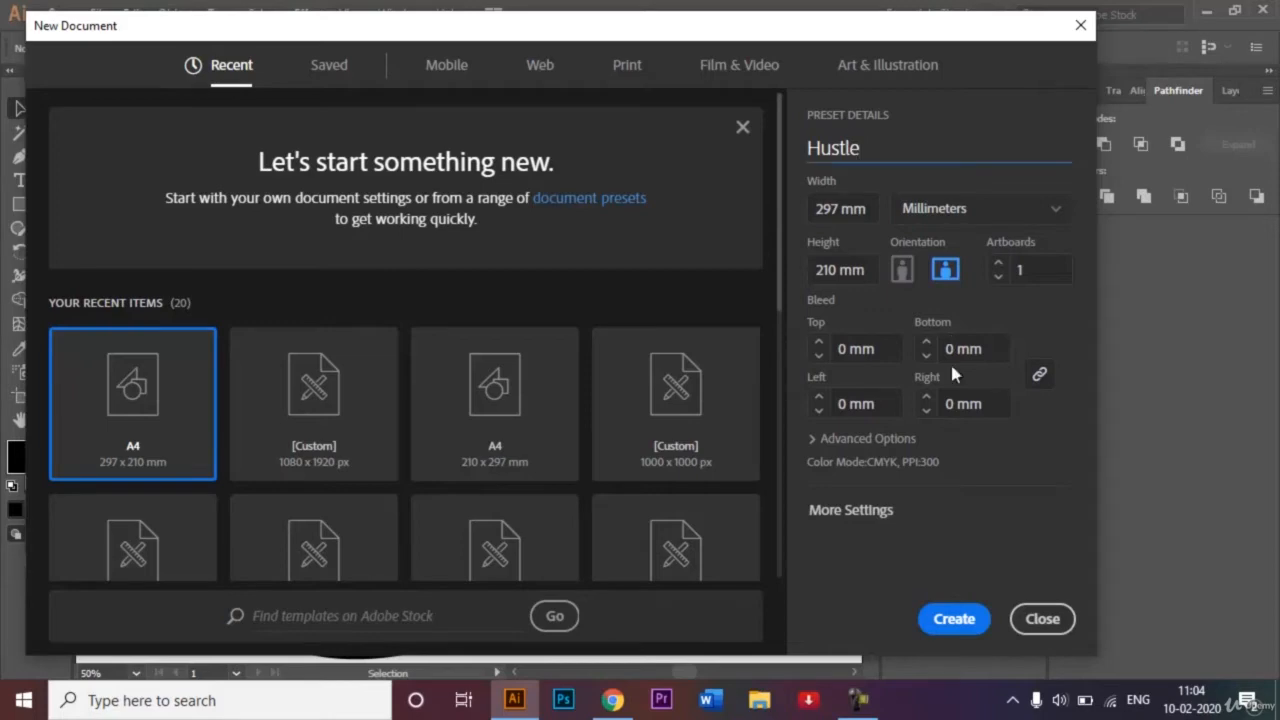
{"action": "left_click", "coordinate": [950, 618]}
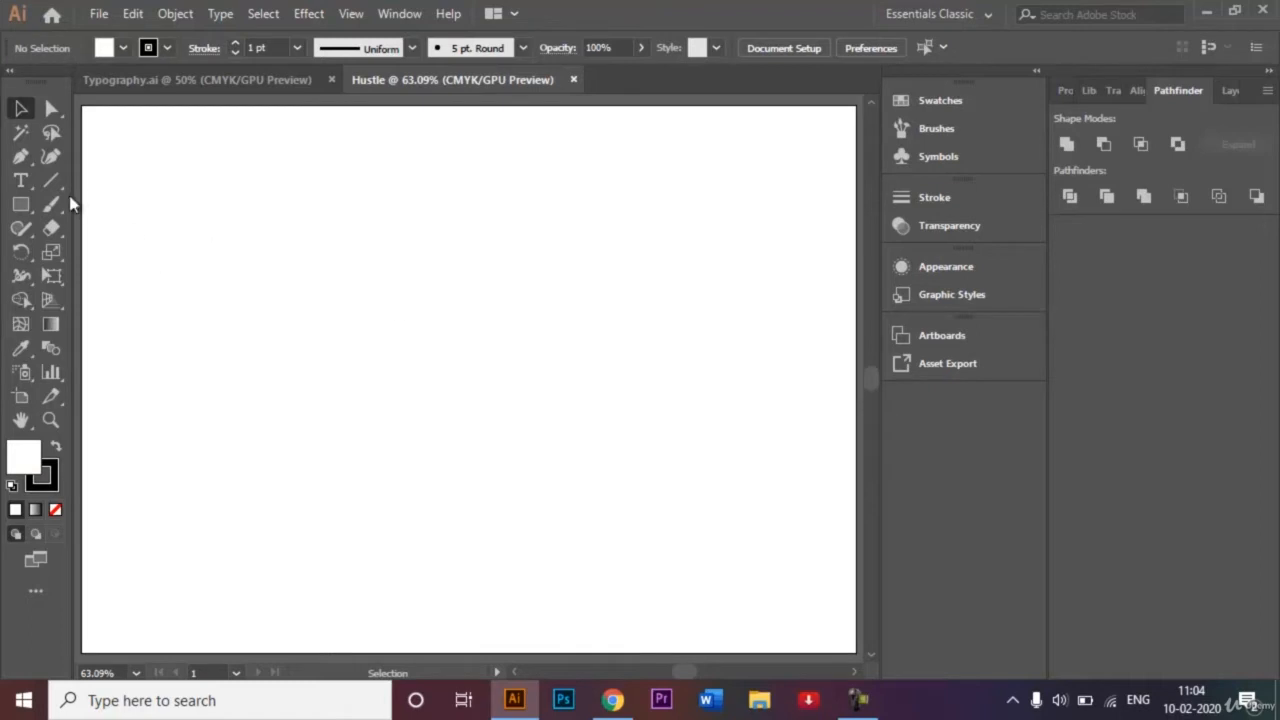
Create an area text frame across most of the artboard and replace its placeholder text with "Hustle"
{"action": "left_click", "coordinate": [18, 188]}
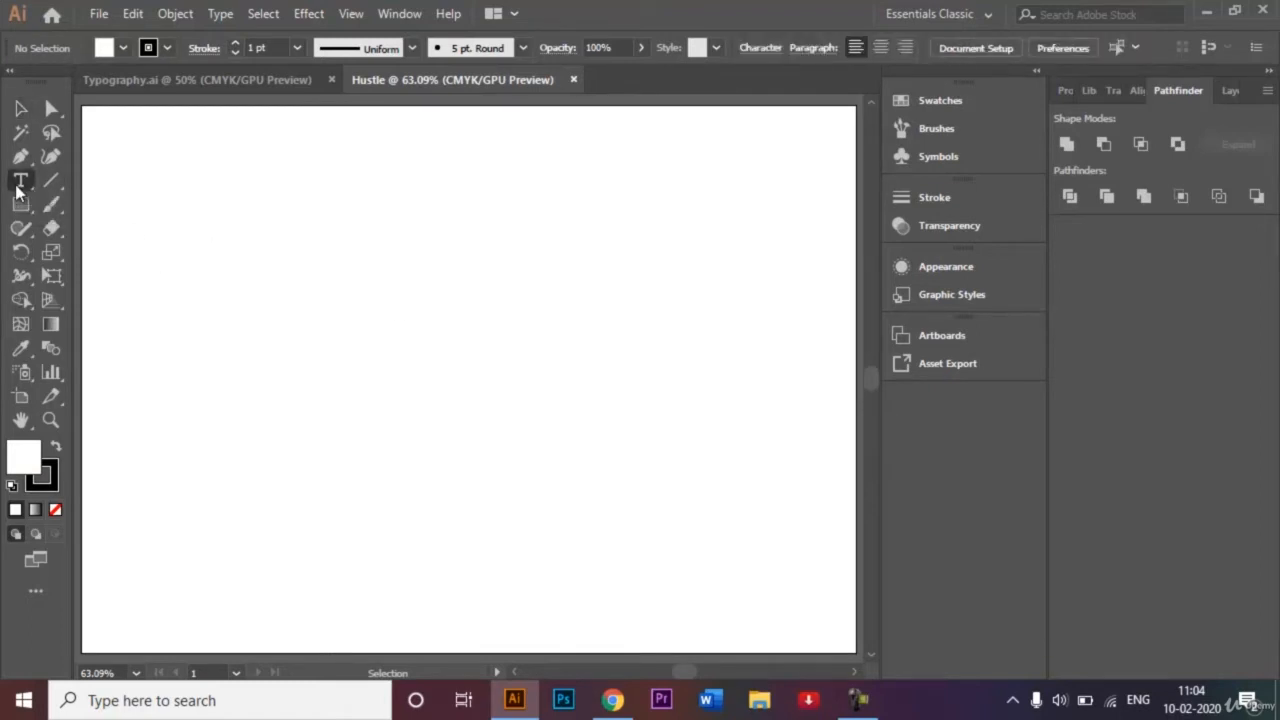
{"action": "left_click_drag", "start_coordinate": [126, 181], "coordinate": [831, 626]}
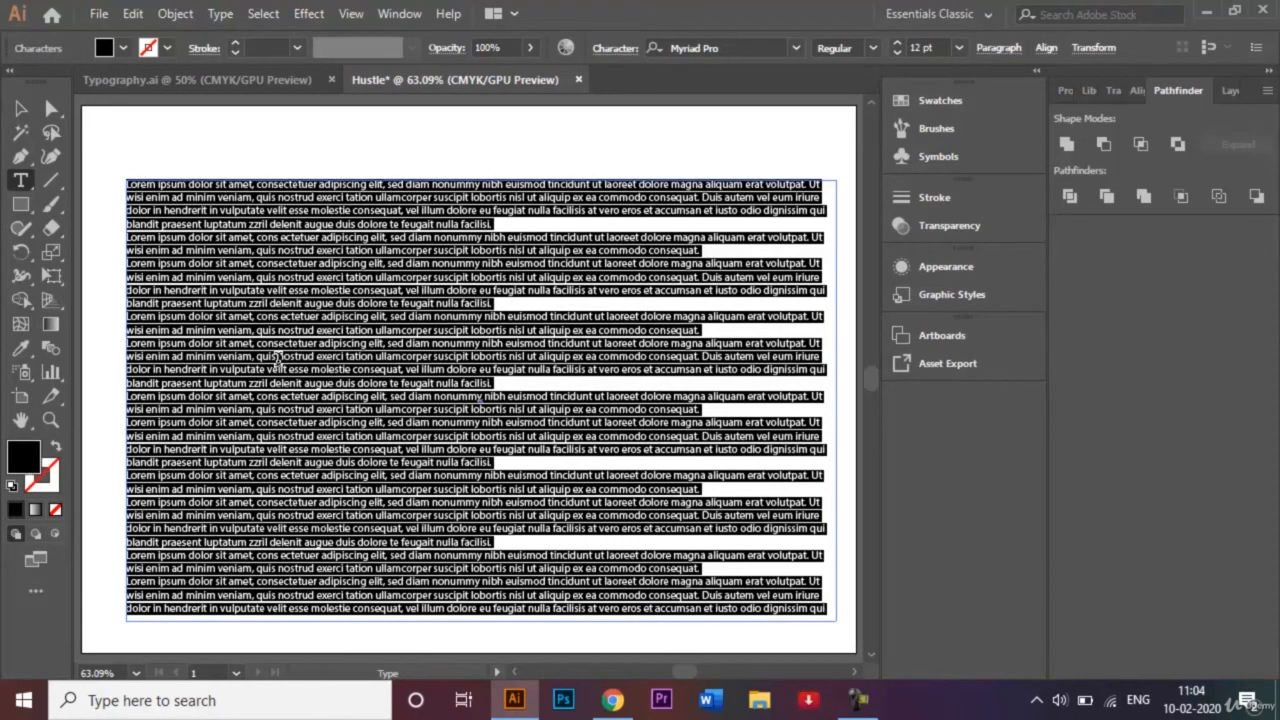
{"action": "key", "text": "BackSpace"}
{"action": "type", "text": "H"}
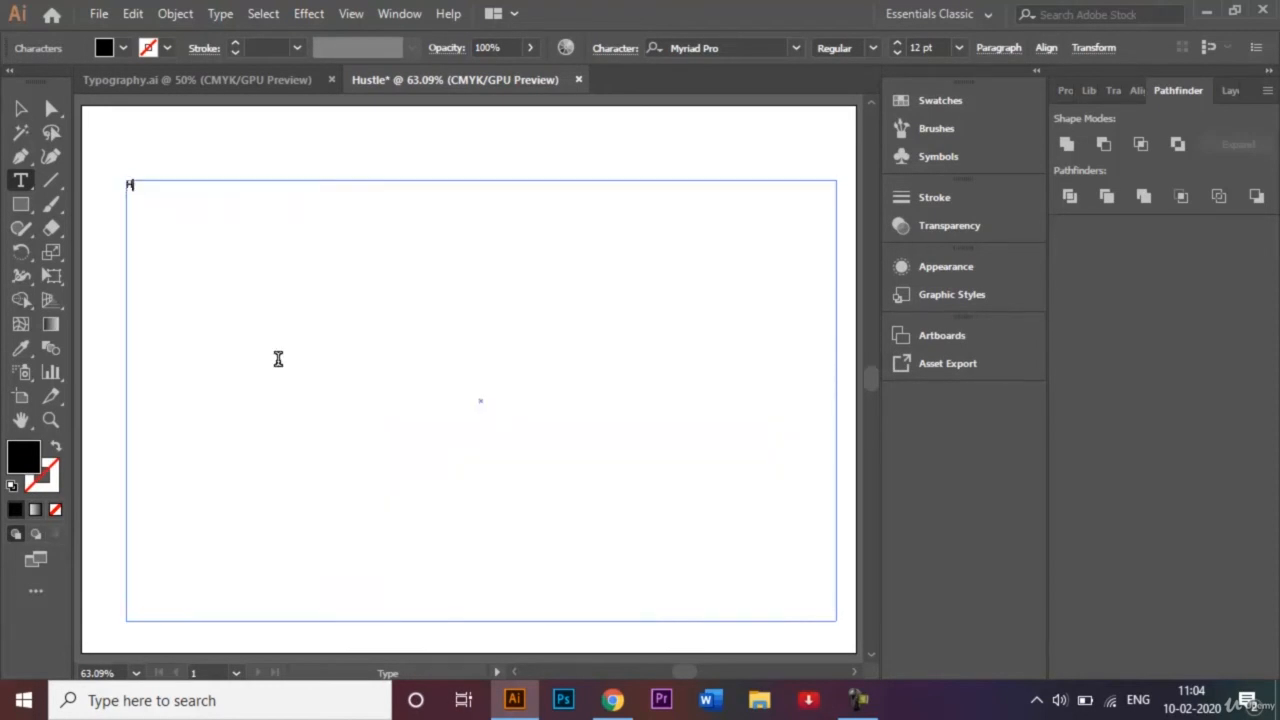
{"action": "type", "text": "ustle"}
Set the word "Hustle" to 200 pt in the Bonbon Regular font
{"action": "left_click_drag", "start_coordinate": [182, 186], "coordinate": [102, 181]}
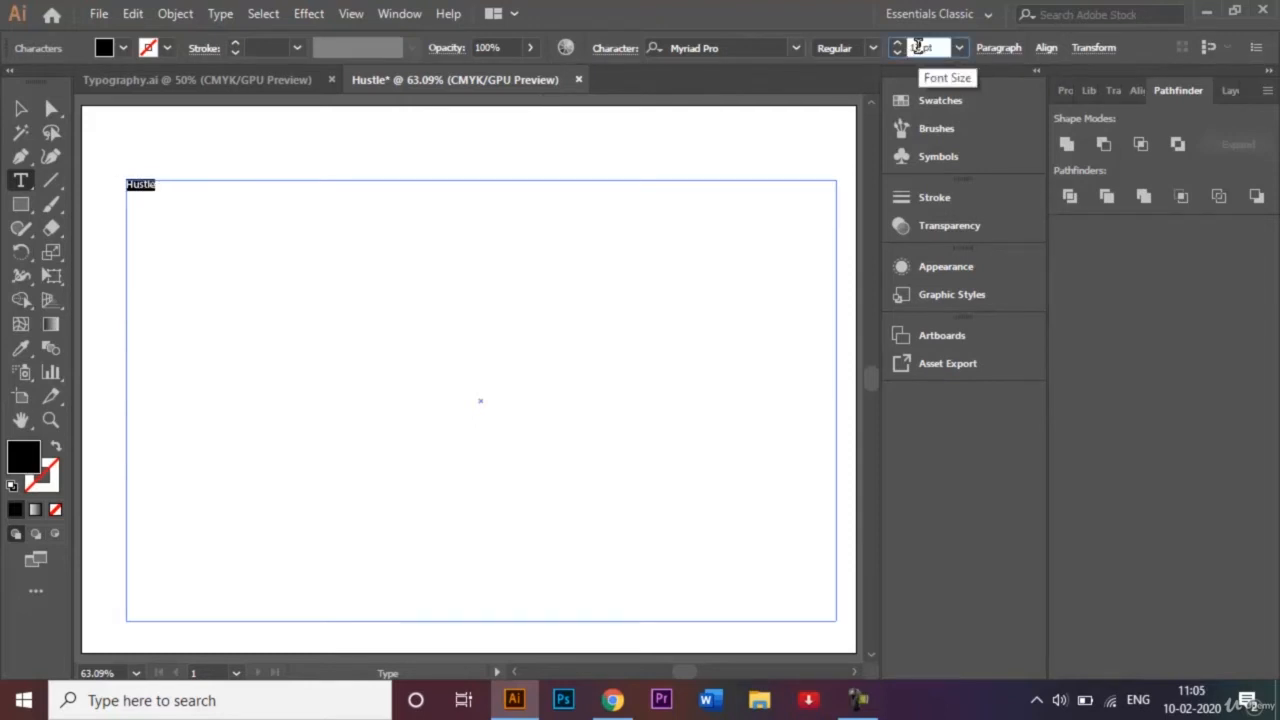
{"action": "left_click", "coordinate": [917, 47]}
{"action": "type", "text": "200"}
{"action": "key", "text": "Return"}
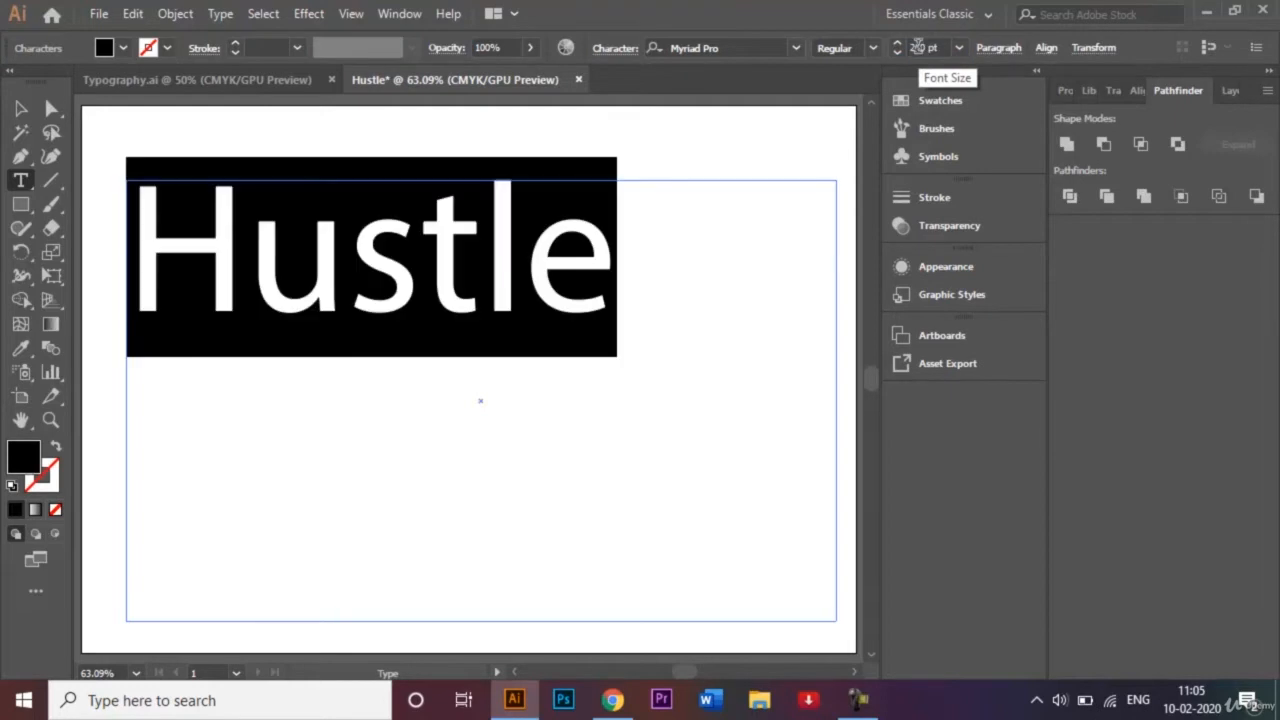
{"action": "left_click", "coordinate": [797, 50]}
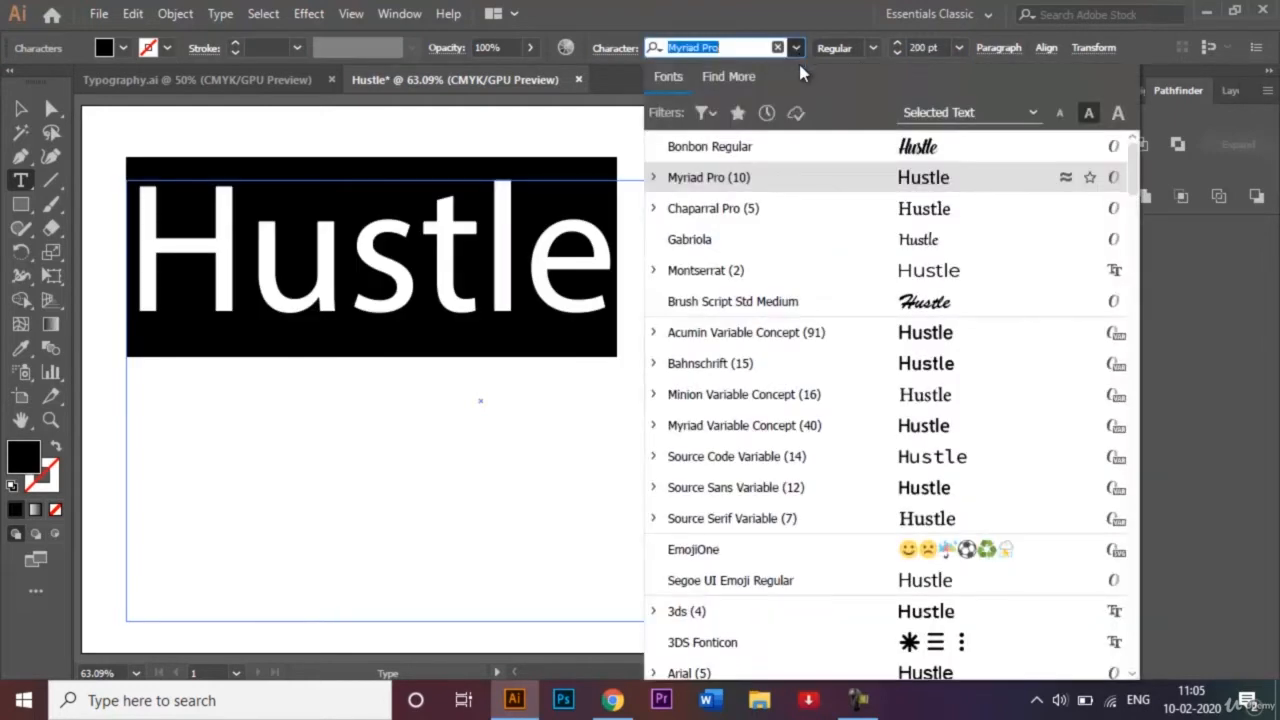
{"action": "left_click", "coordinate": [810, 150]}
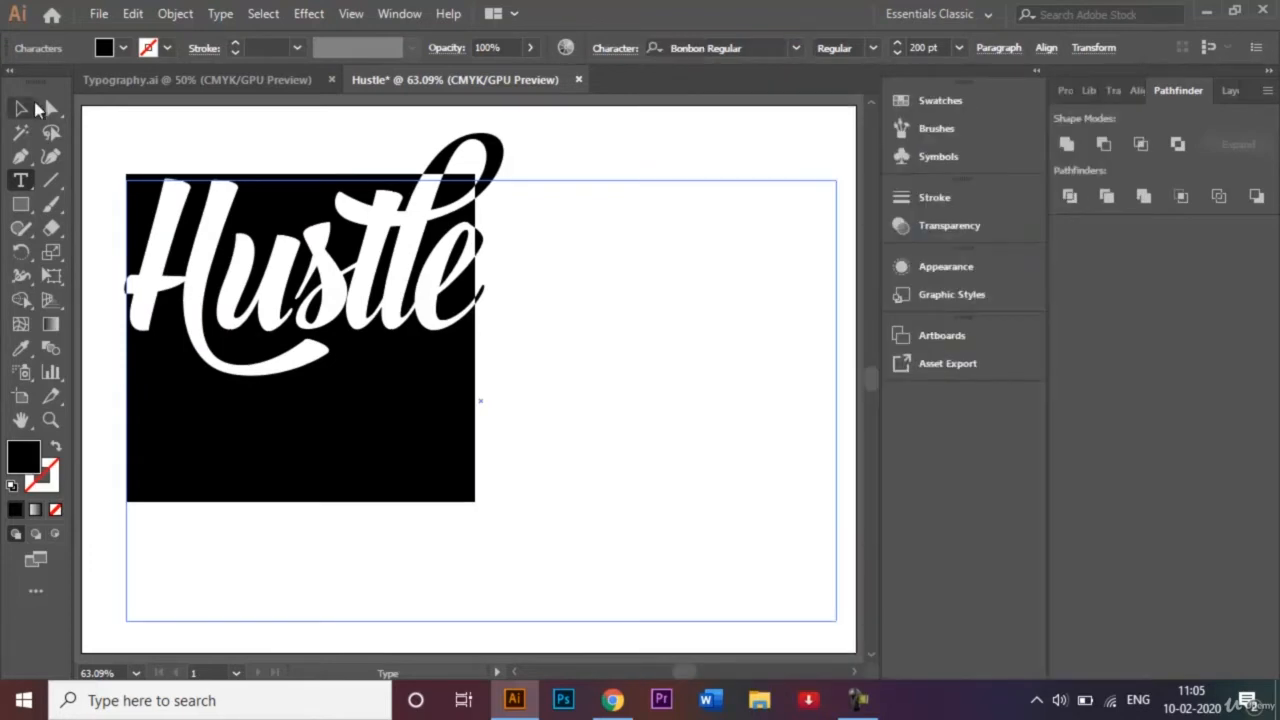
Shrink the text frame to fit around the word "Hustle" and move it to the middle of the artboard
{"action": "left_click", "coordinate": [24, 108]}
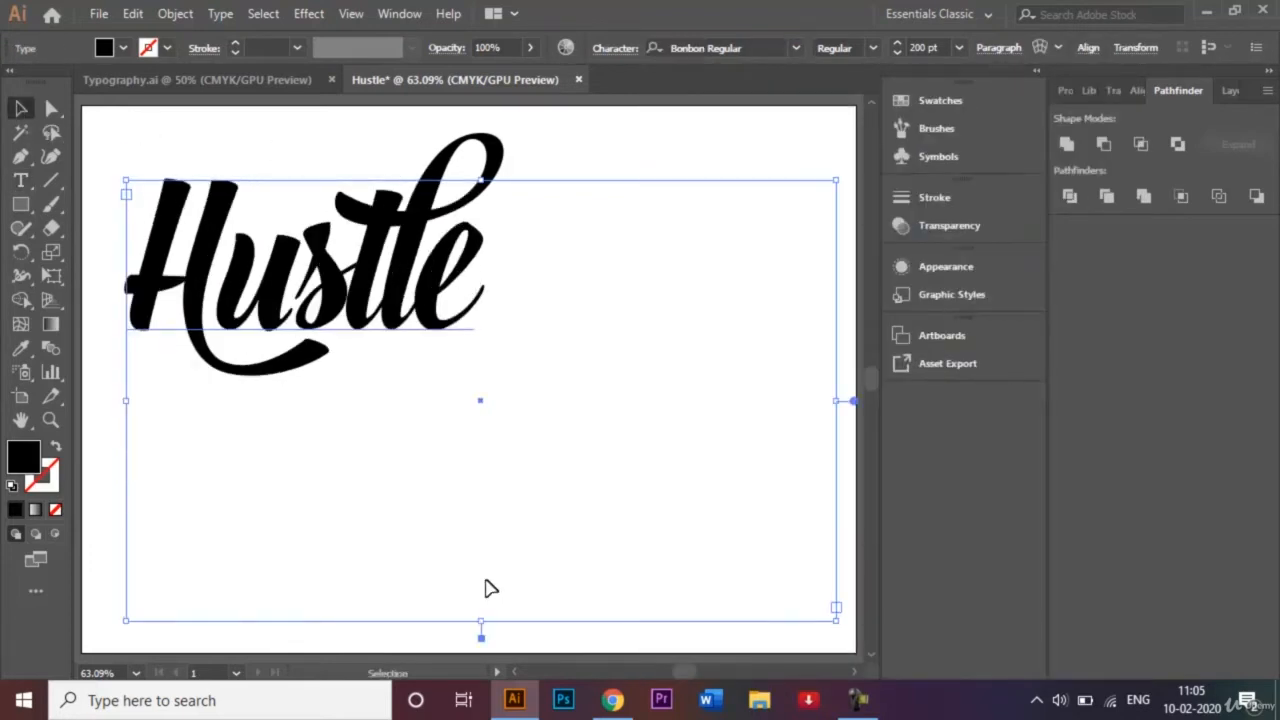
{"action": "left_click_drag", "start_coordinate": [483, 621], "coordinate": [461, 400]}
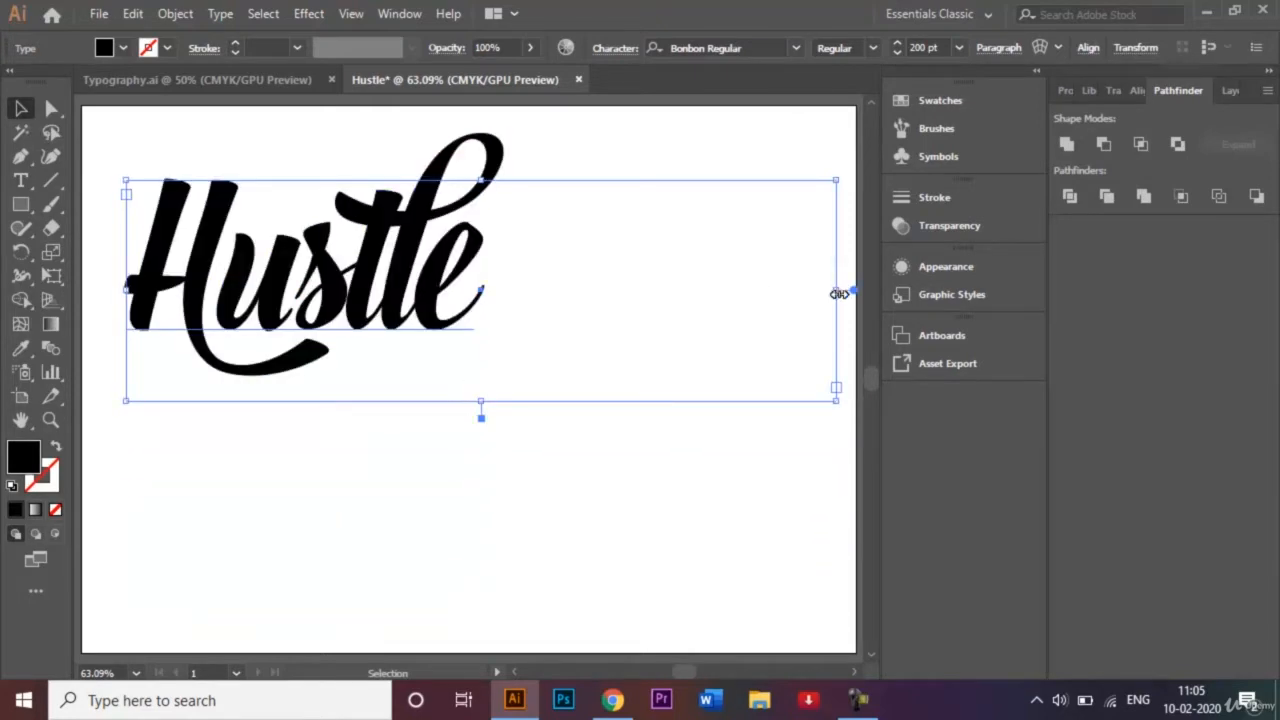
{"action": "left_click_drag", "start_coordinate": [838, 293], "coordinate": [522, 289]}
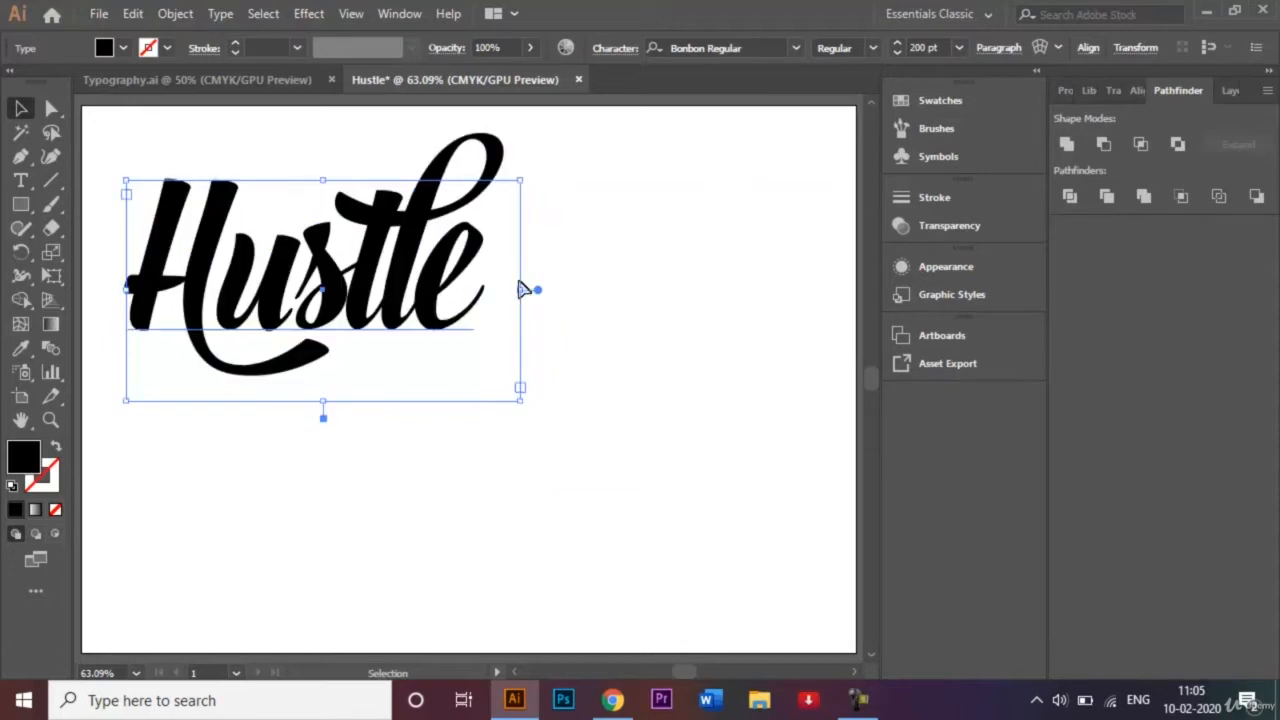
{"action": "left_click_drag", "start_coordinate": [335, 300], "coordinate": [530, 448]}
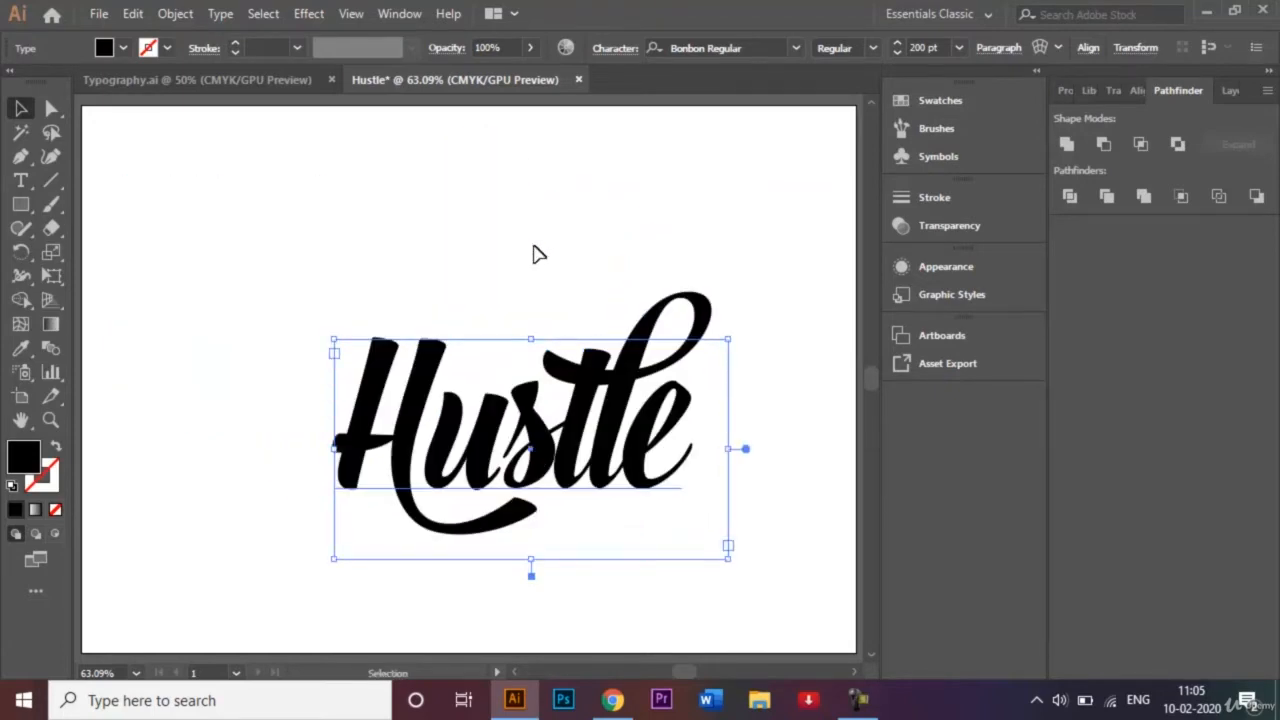
{"action": "left_click_drag", "start_coordinate": [531, 455], "coordinate": [482, 402]}
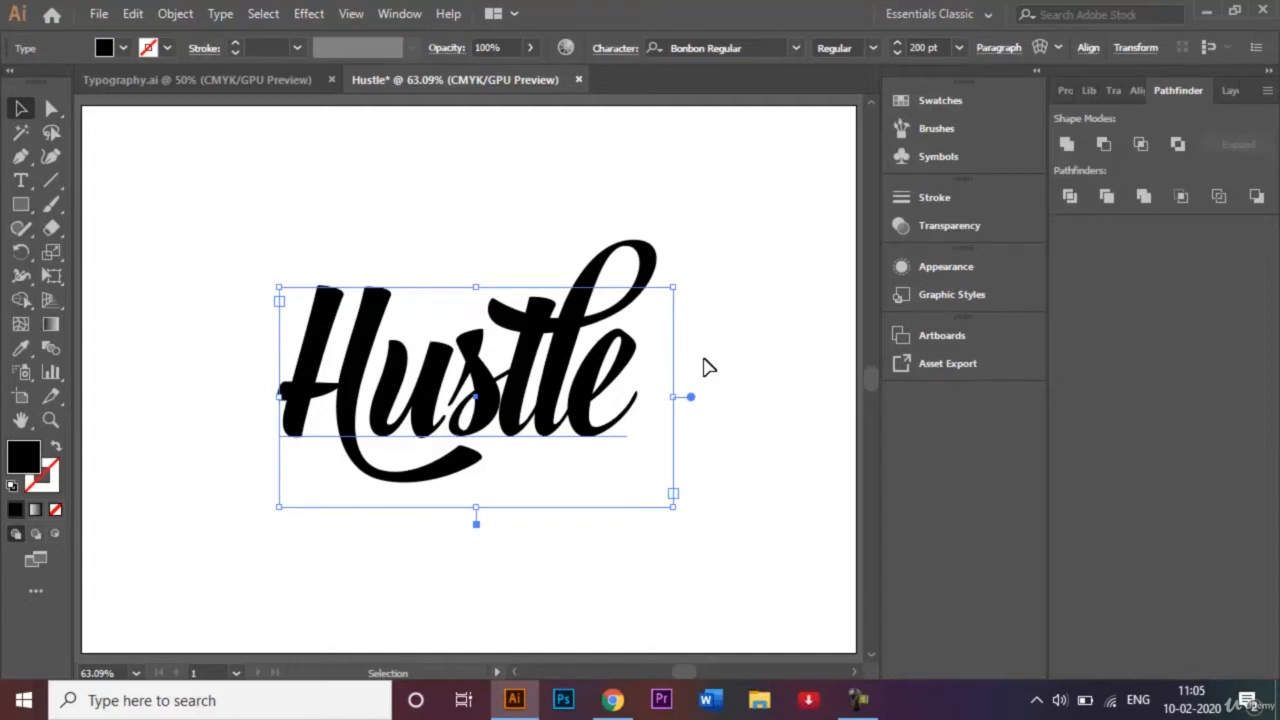
Convert the "Hustle" text to outlines and unite the overlapping letters into one shape
{"action": "right_click", "coordinate": [515, 377]}
{"action": "left_click", "coordinate": [592, 440]}
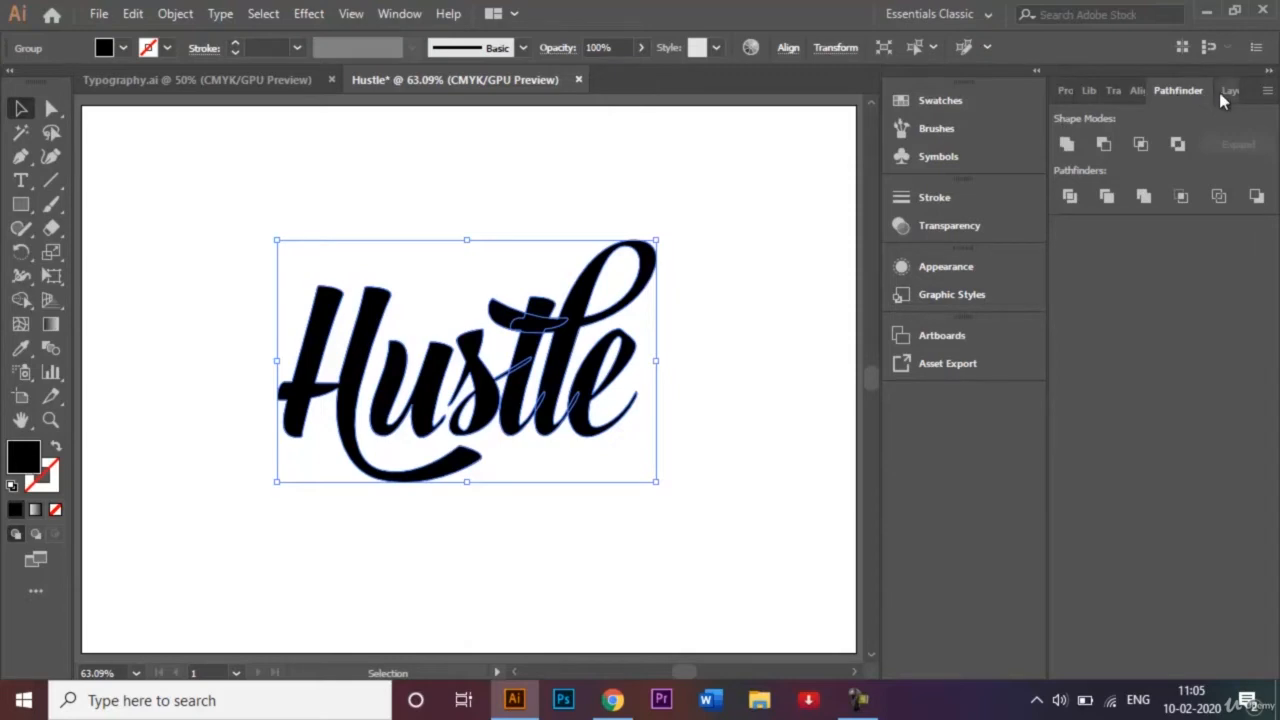
{"action": "left_click", "coordinate": [1068, 145]}
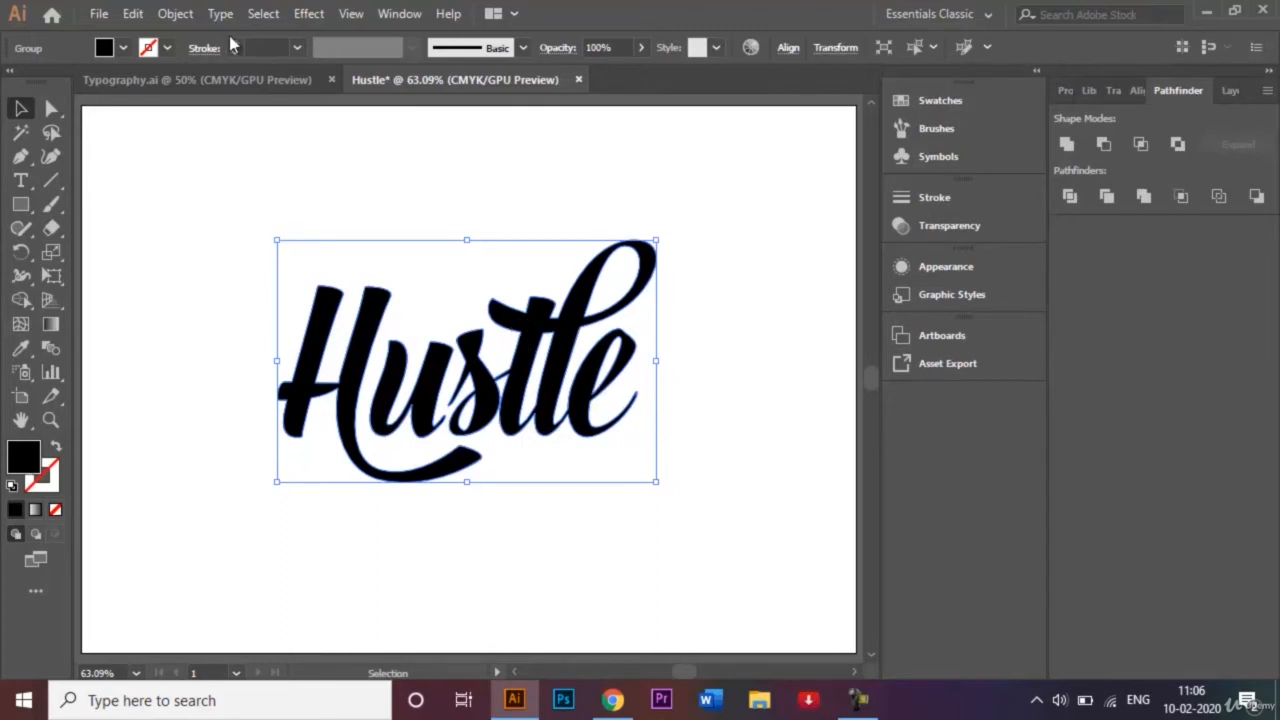
Start an Offset Path on the united lettering and preview it with a 5 mm offset
{"action": "left_click", "coordinate": [175, 14]}
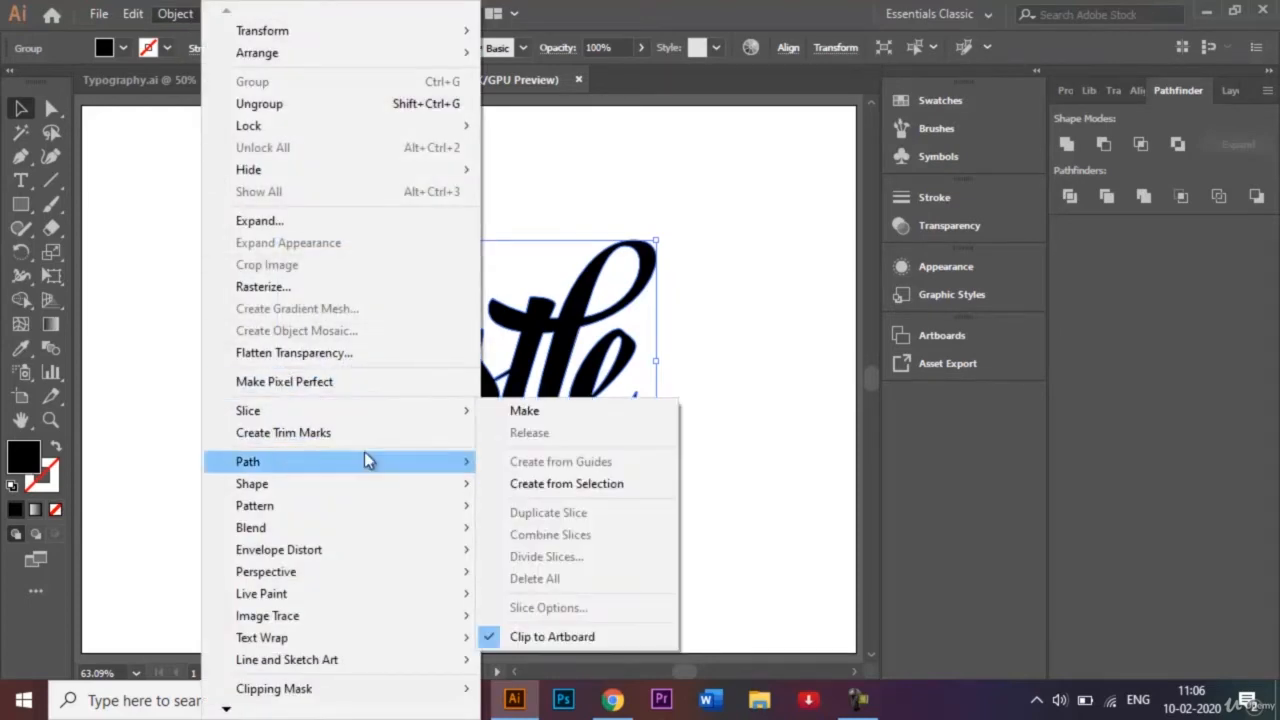
{"action": "mouse_move", "coordinate": [370, 463]}
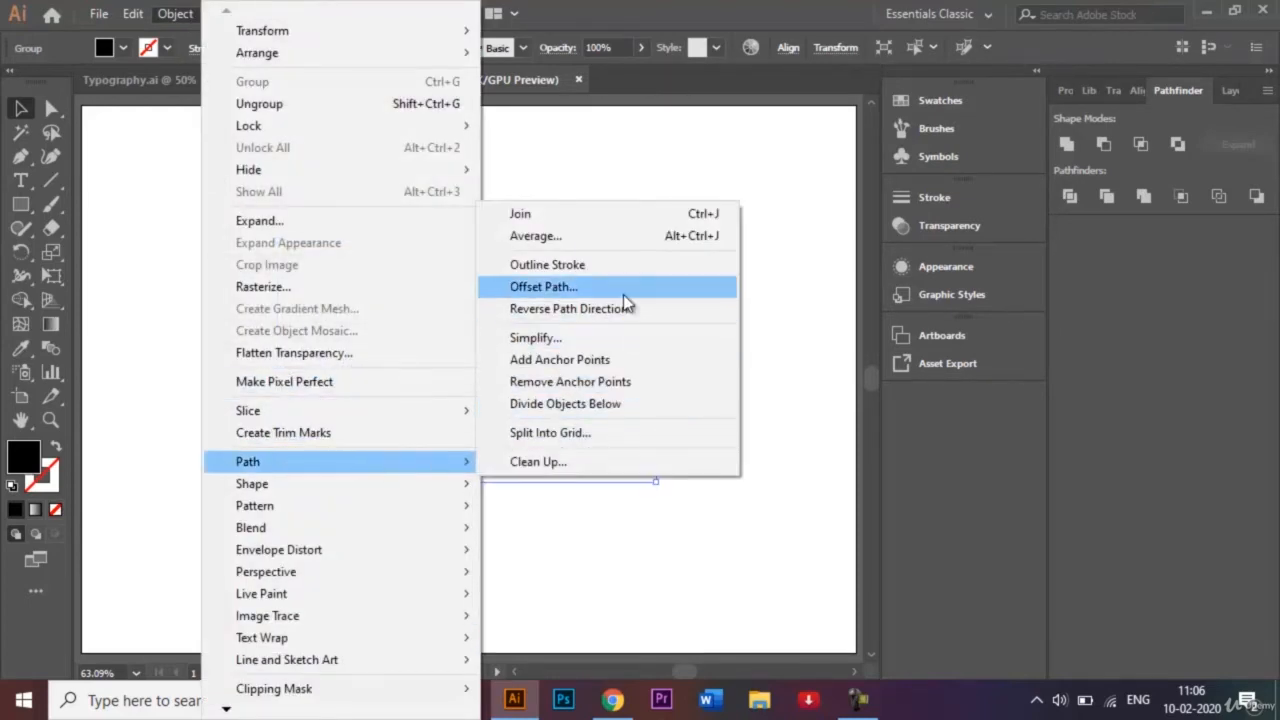
{"action": "left_click", "coordinate": [623, 290]}
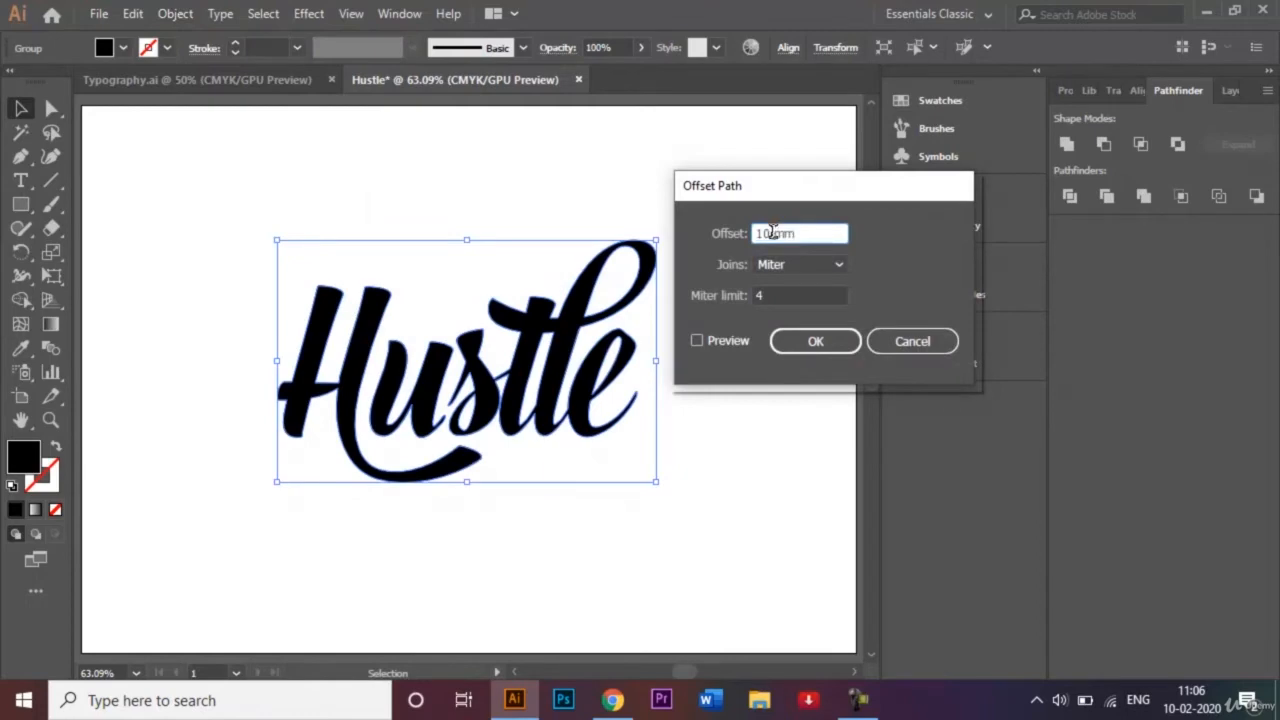
{"action": "key", "text": "Left"}
{"action": "key", "text": "BackSpace"}
{"action": "key", "text": "BackSpace"}
{"action": "type", "text": "5"}
{"action": "left_click", "coordinate": [699, 340]}
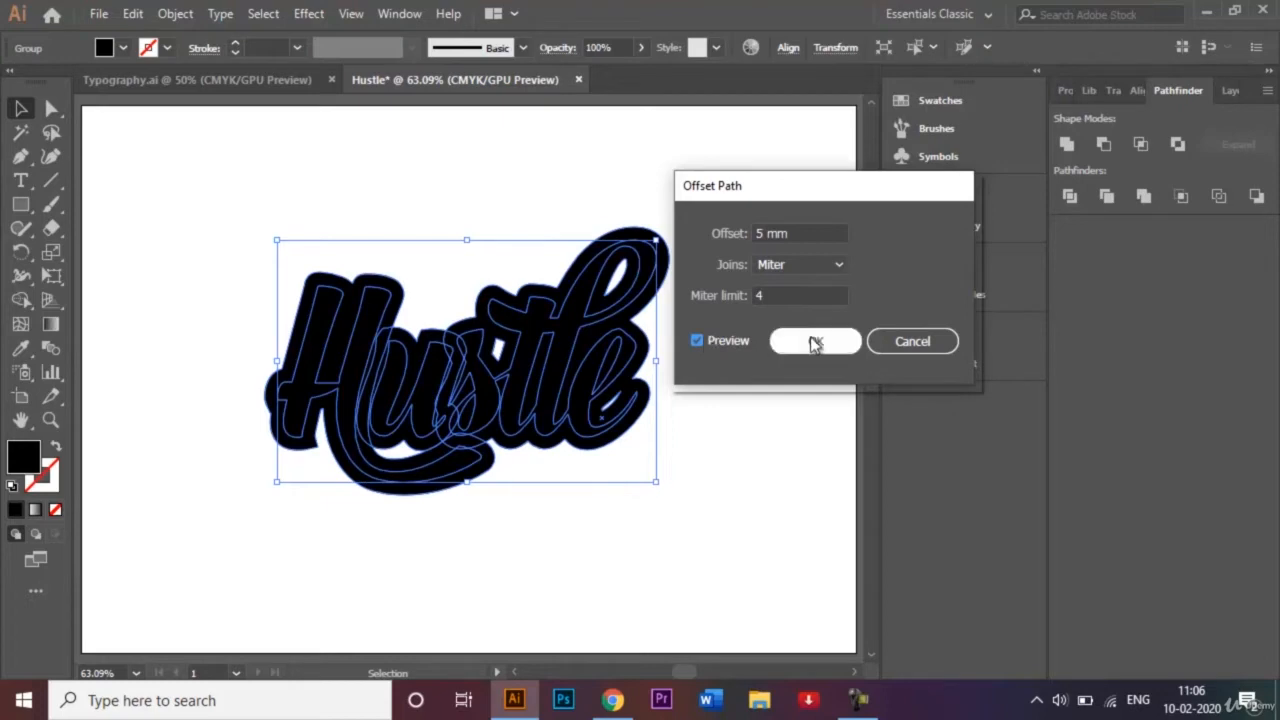
Set the path offset to 3 mm, refresh the preview and apply it to the lettering
{"action": "left_click", "coordinate": [761, 233]}
{"action": "key", "text": "BackSpace"}
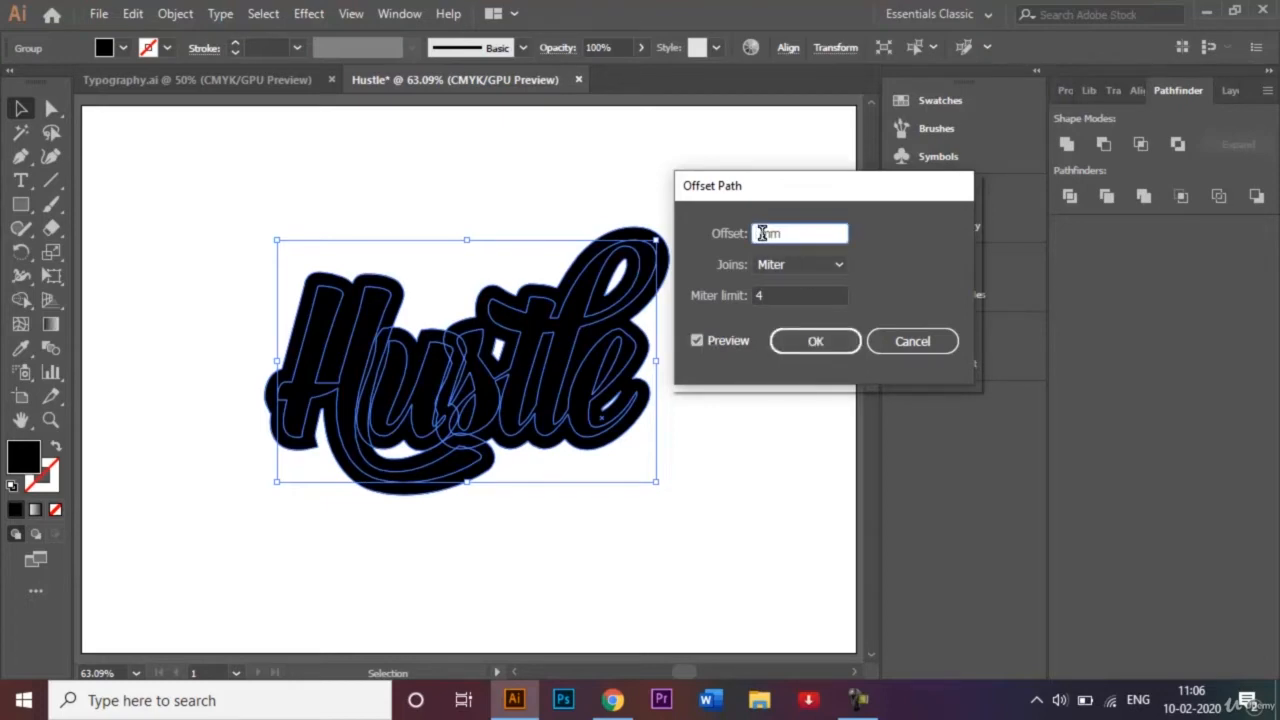
{"action": "type", "text": "3"}
{"action": "left_click", "coordinate": [697, 341]}
{"action": "left_click", "coordinate": [697, 341]}
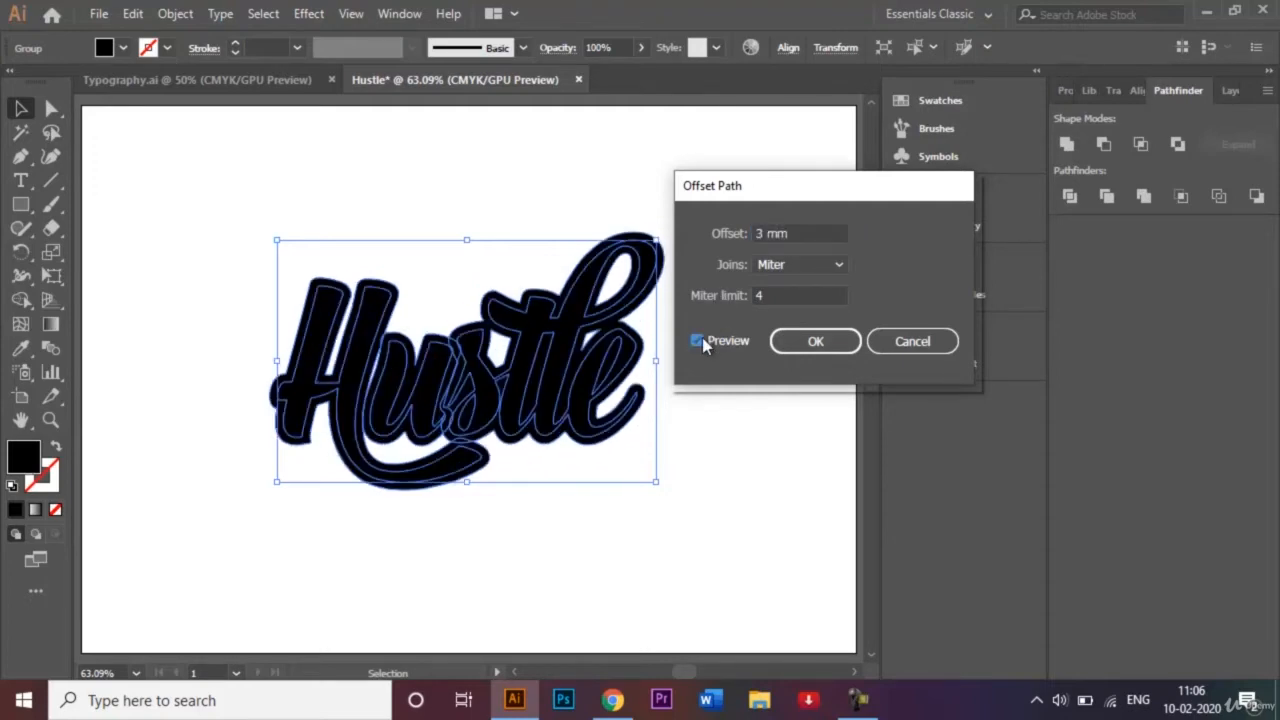
{"action": "left_click", "coordinate": [815, 342]}
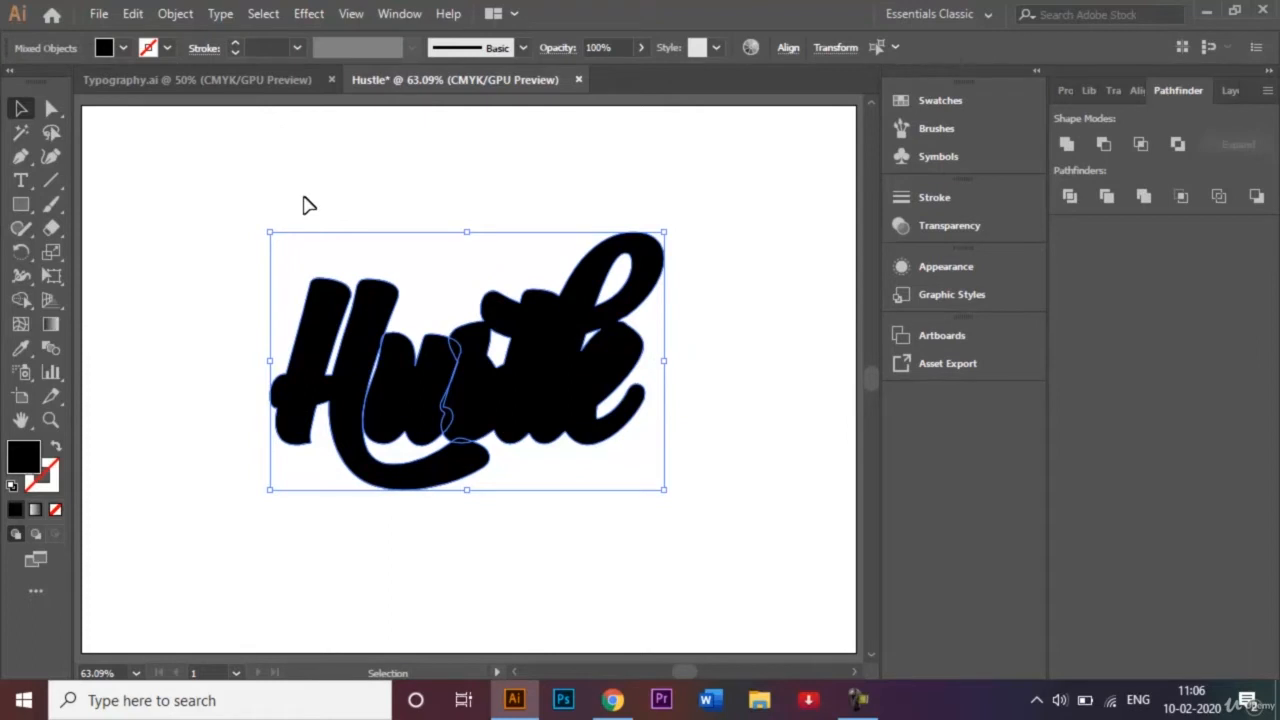
Ungroup the lettering and its offset outline, then clear the selection
{"action": "left_click", "coordinate": [352, 237]}
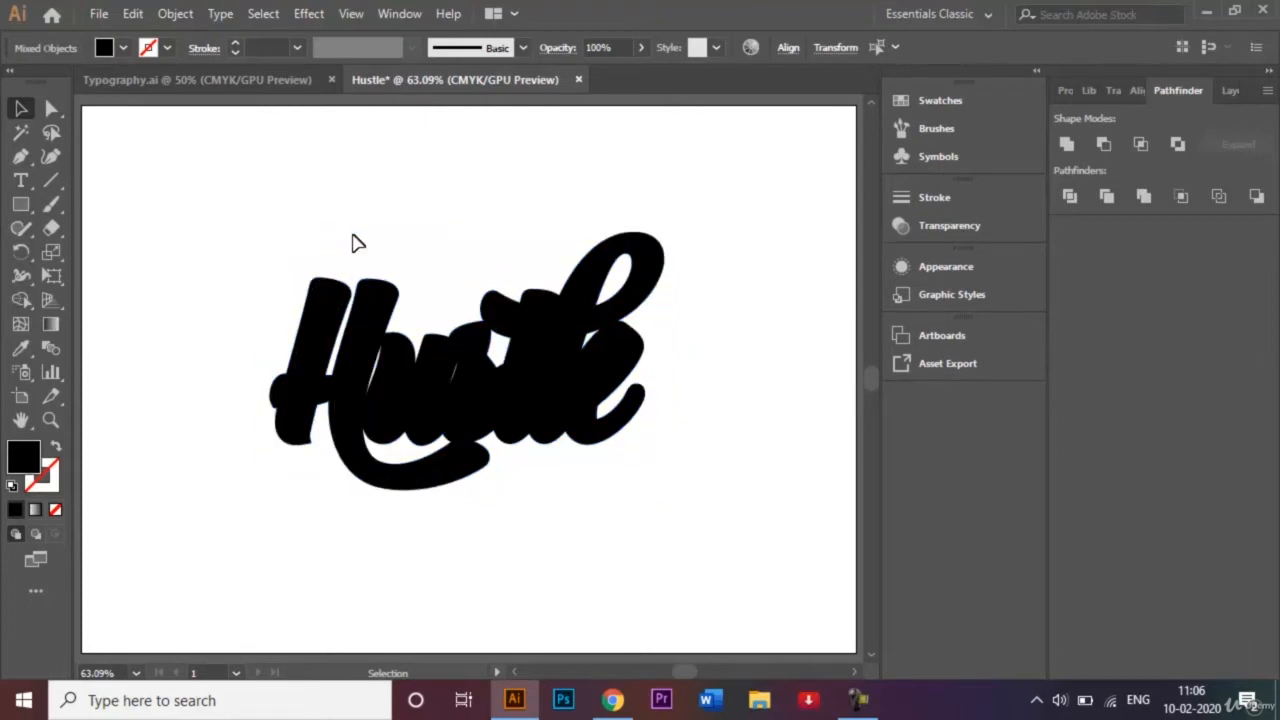
{"action": "left_click", "coordinate": [322, 302]}
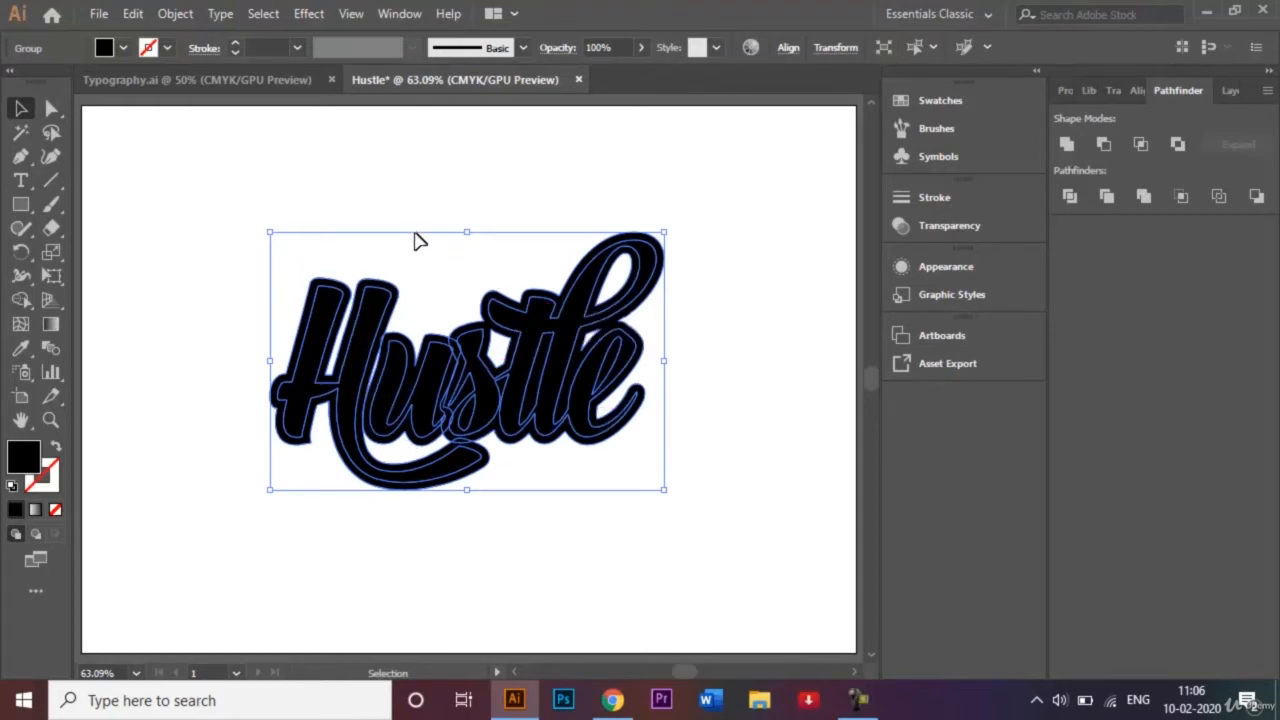
{"action": "right_click", "coordinate": [475, 384]}
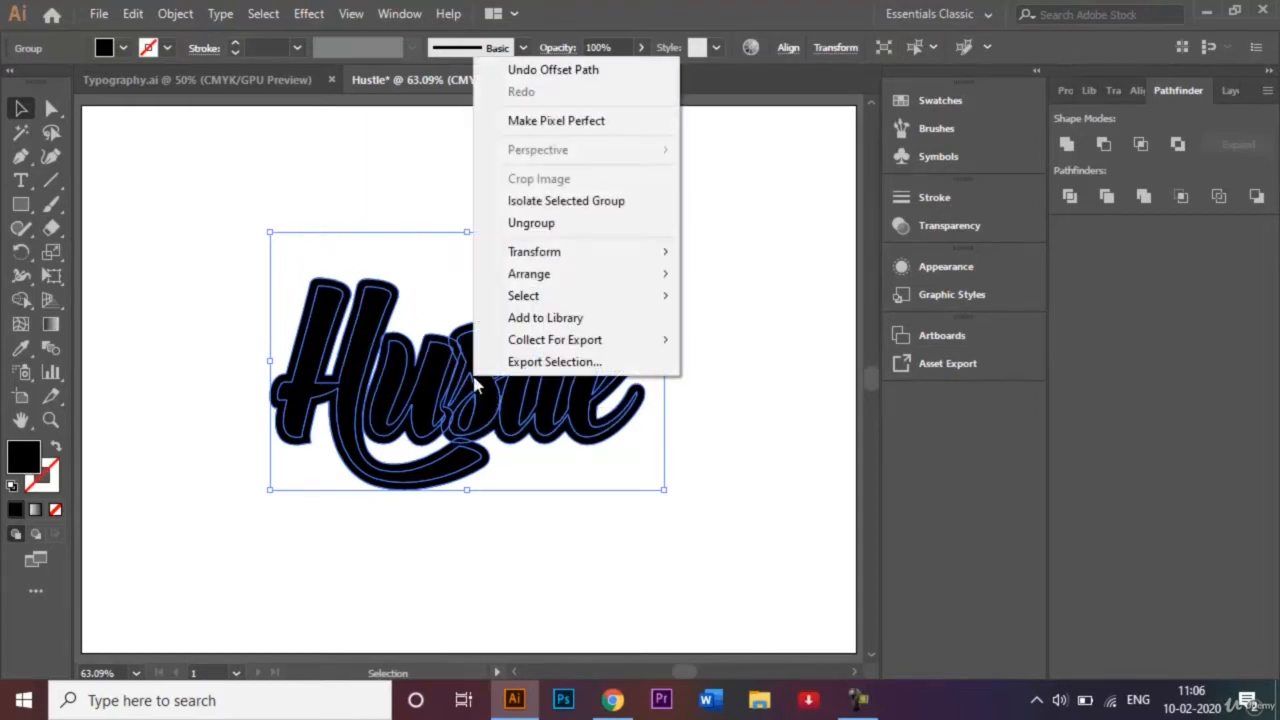
{"action": "left_click", "coordinate": [605, 236]}
{"action": "left_click", "coordinate": [742, 267]}
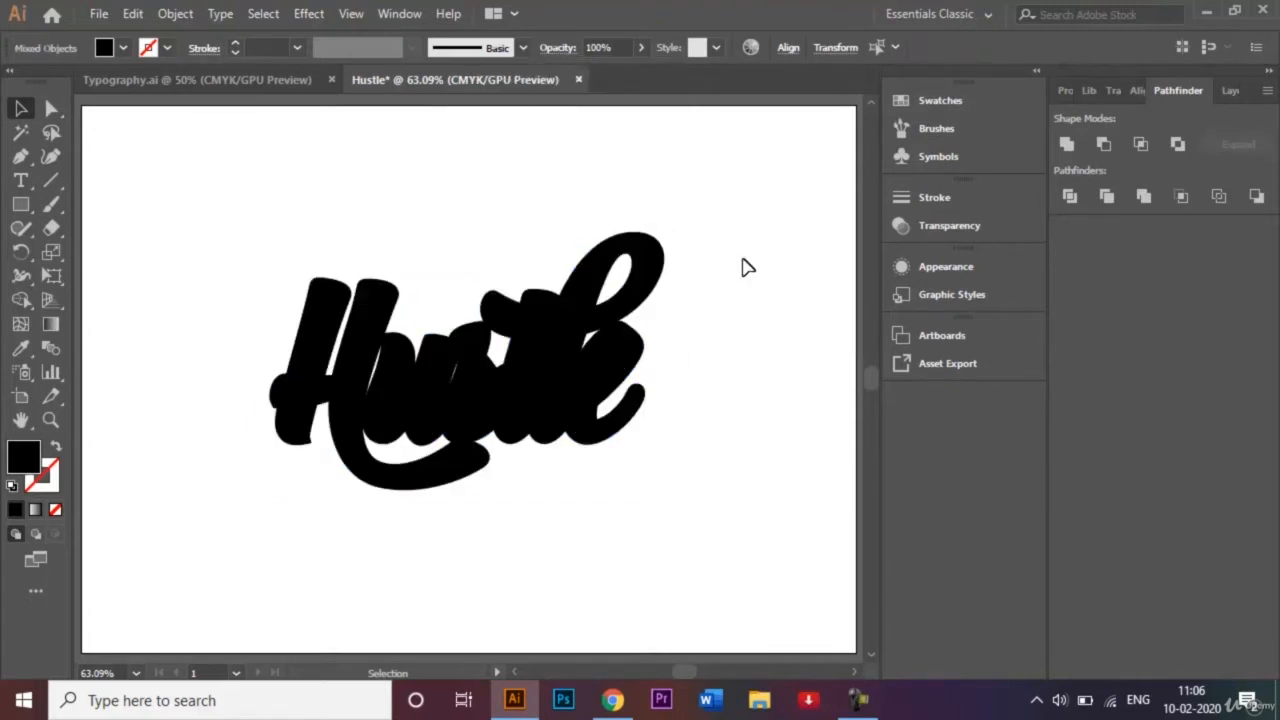
Select all the inner "Hustle" letter shapes and fill them with white
{"action": "left_click", "coordinate": [362, 342]}
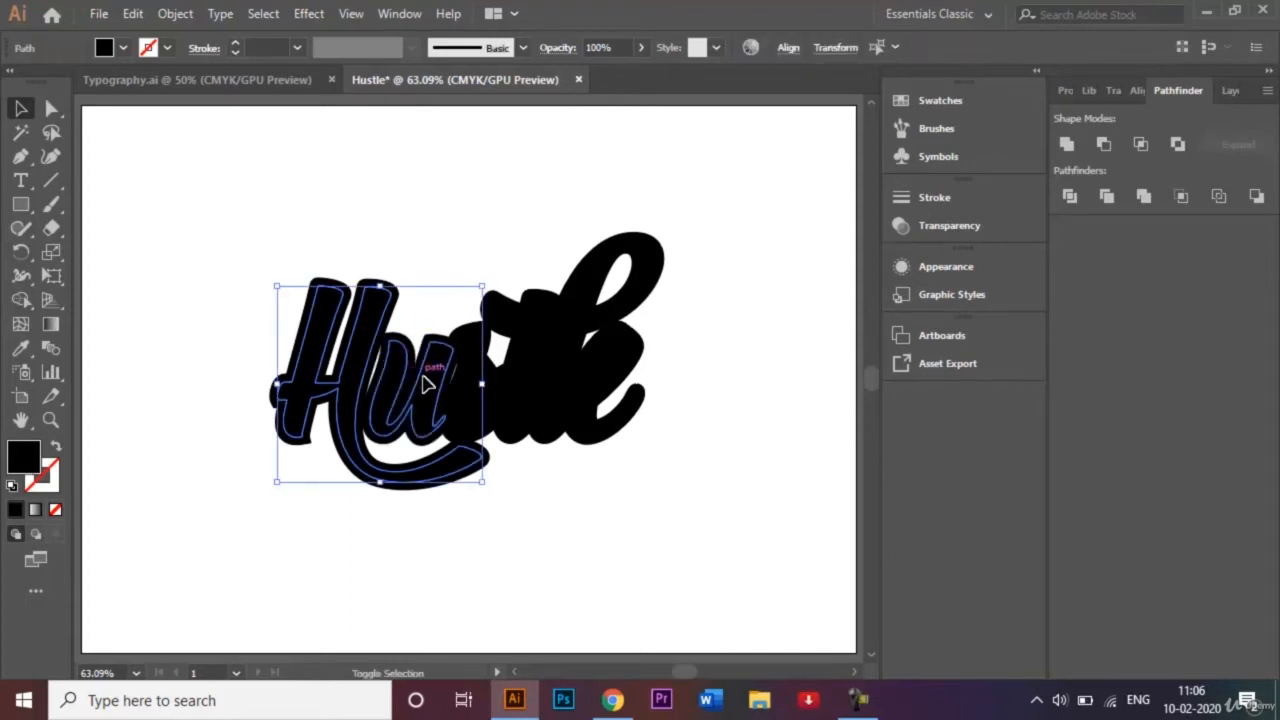
{"action": "left_click", "coordinate": [462, 393], "text": "shift"}
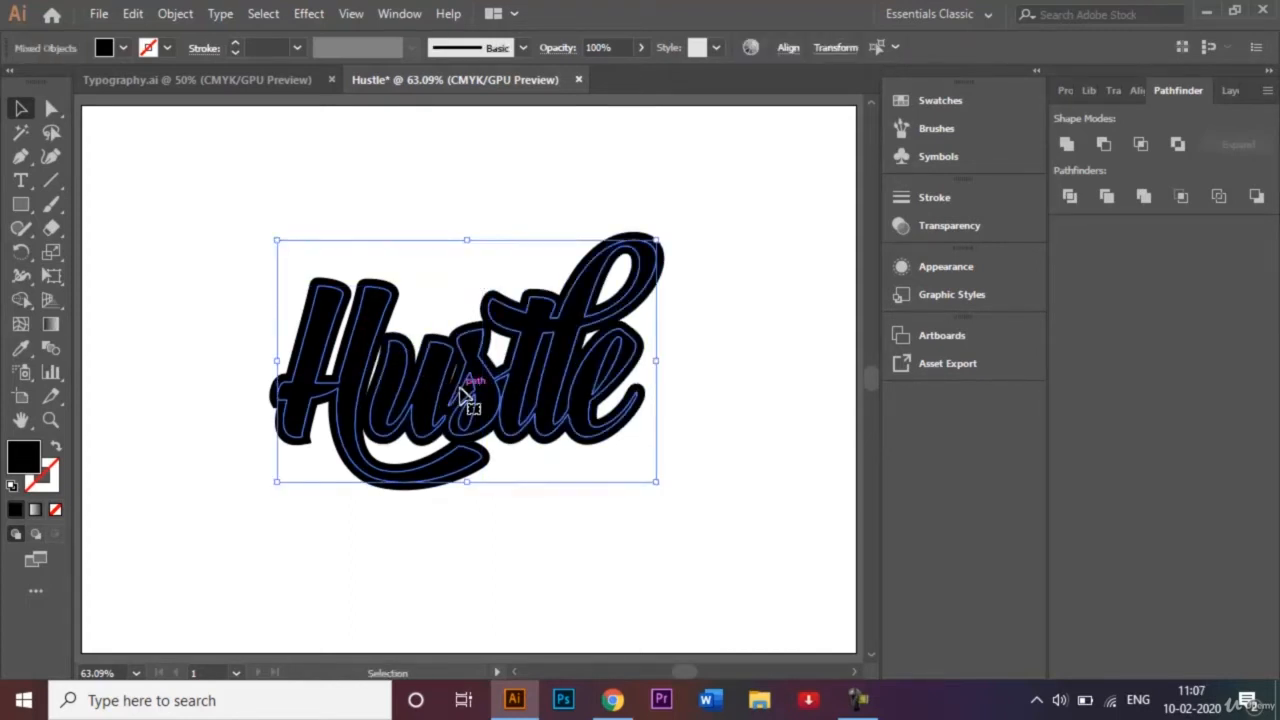
{"action": "left_click", "coordinate": [124, 48]}
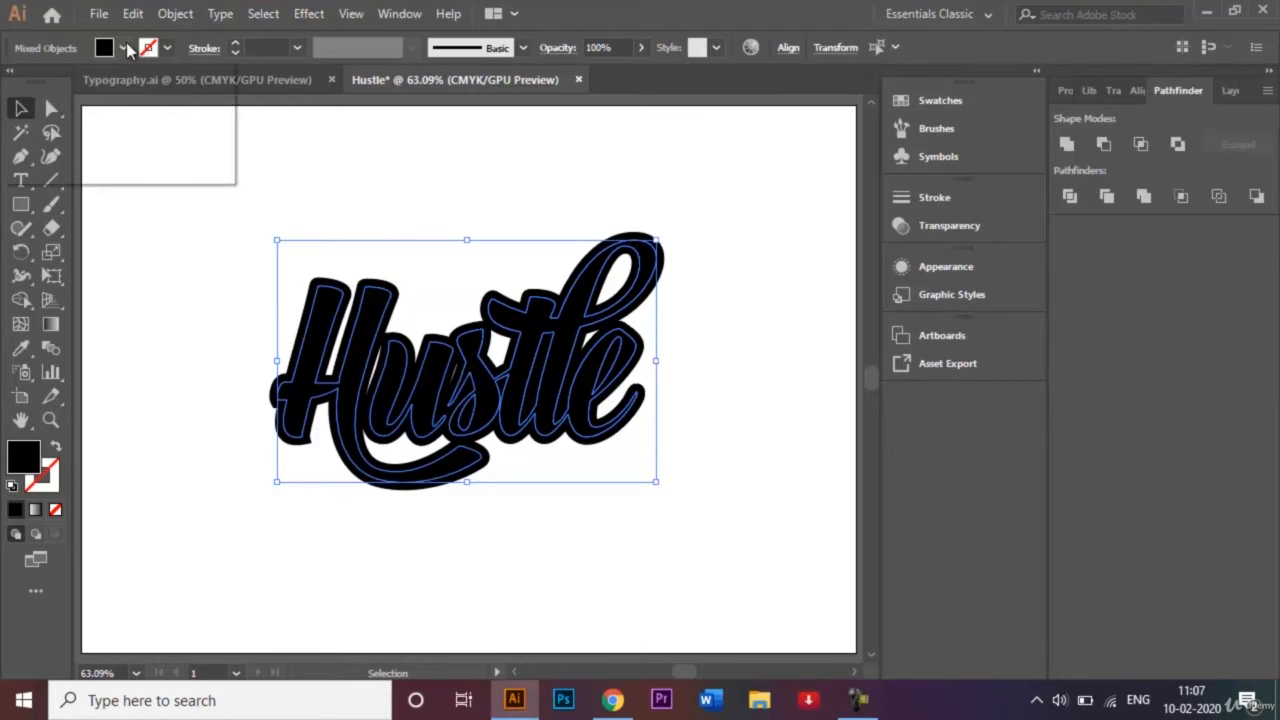
{"action": "left_click", "coordinate": [41, 82]}
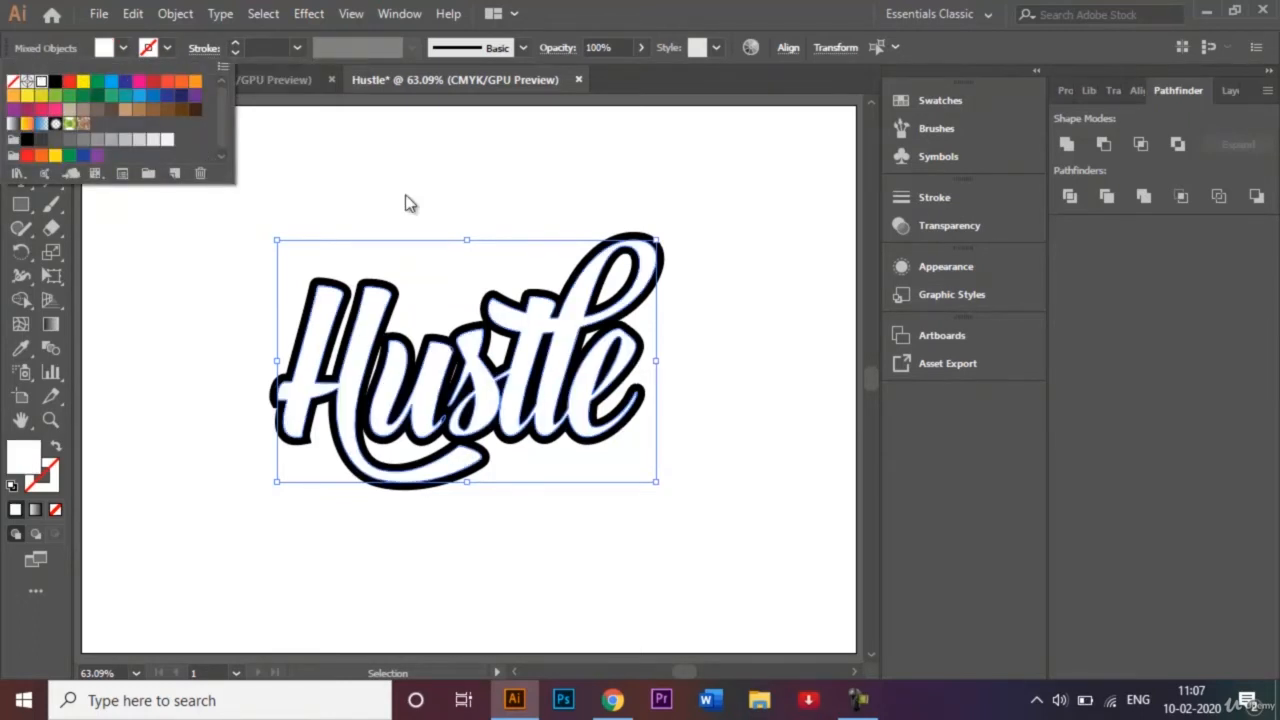
Unite all the white inner "Hustle" letter shapes into one object and clear the selection
{"action": "left_click", "coordinate": [413, 203]}
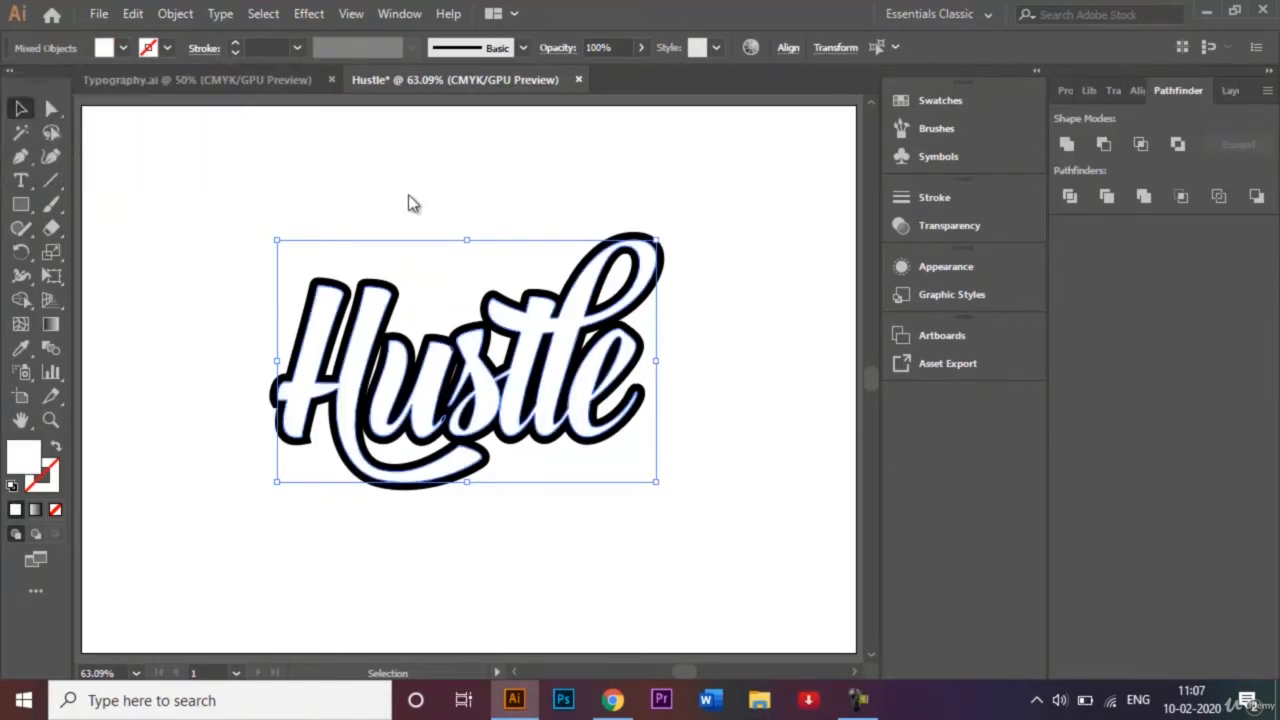
{"action": "left_click", "coordinate": [794, 200]}
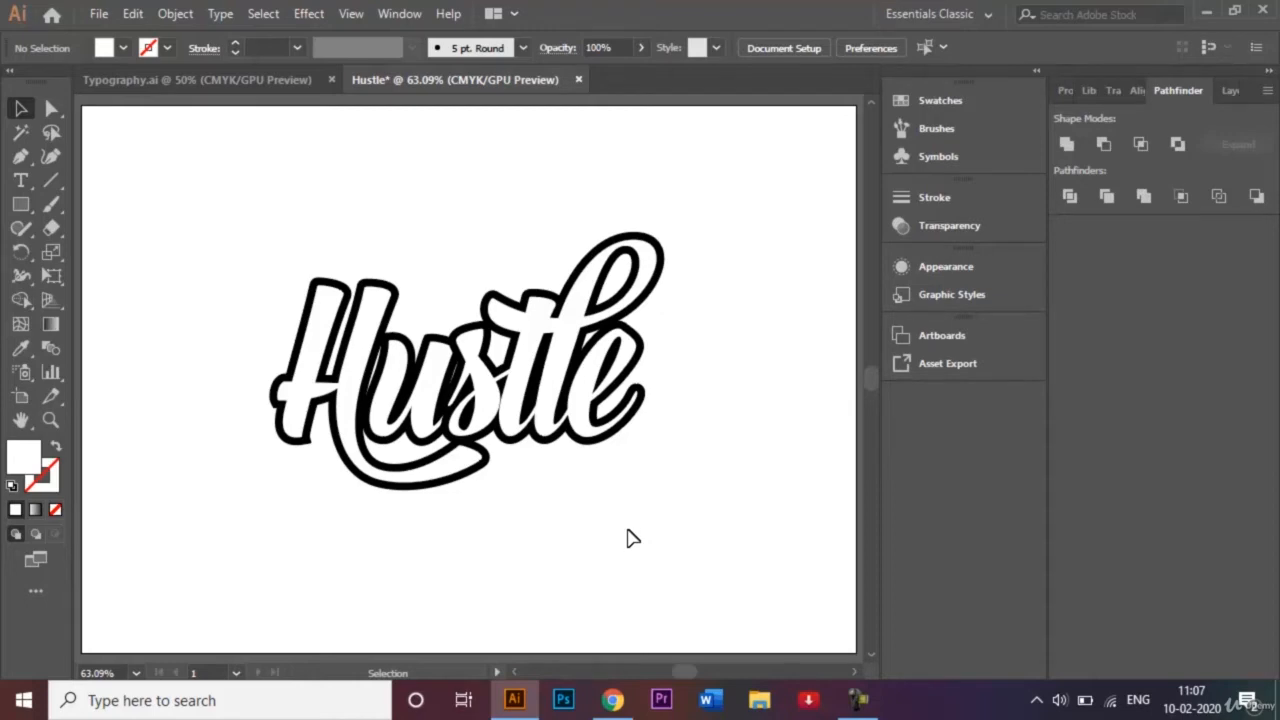
{"action": "left_click", "coordinate": [372, 378]}
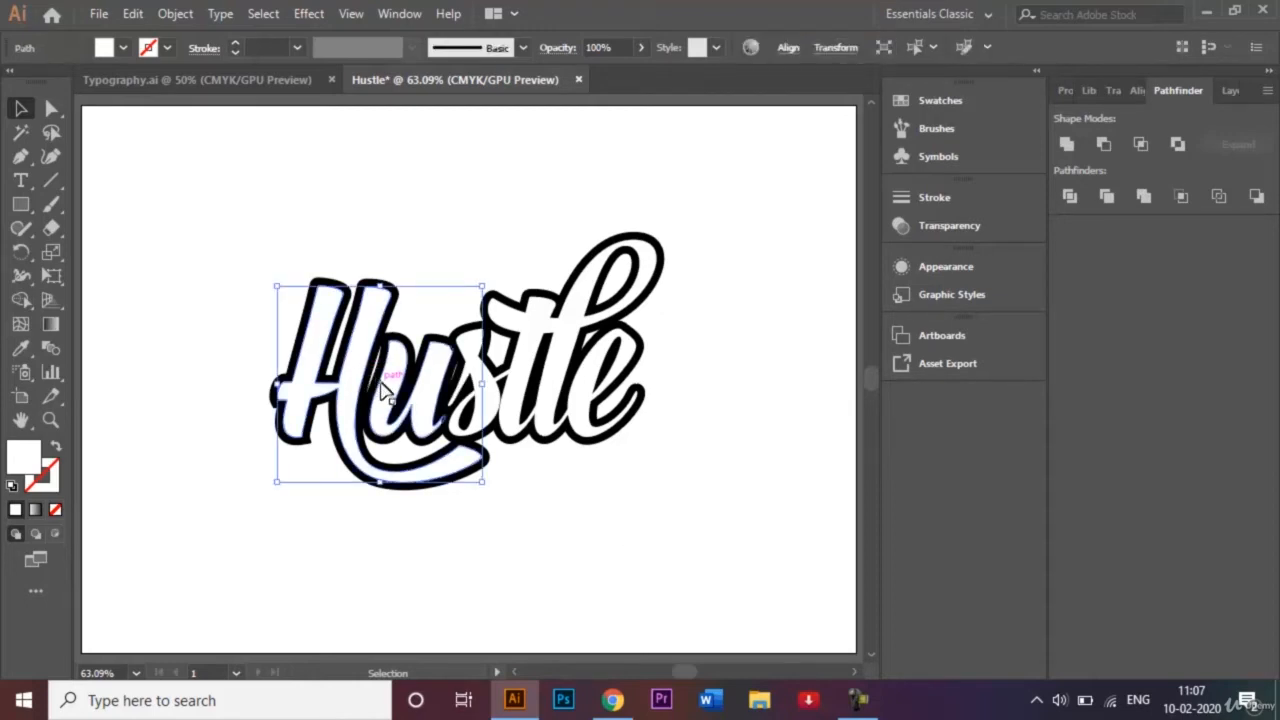
{"action": "left_click", "coordinate": [478, 378], "text": "shift"}
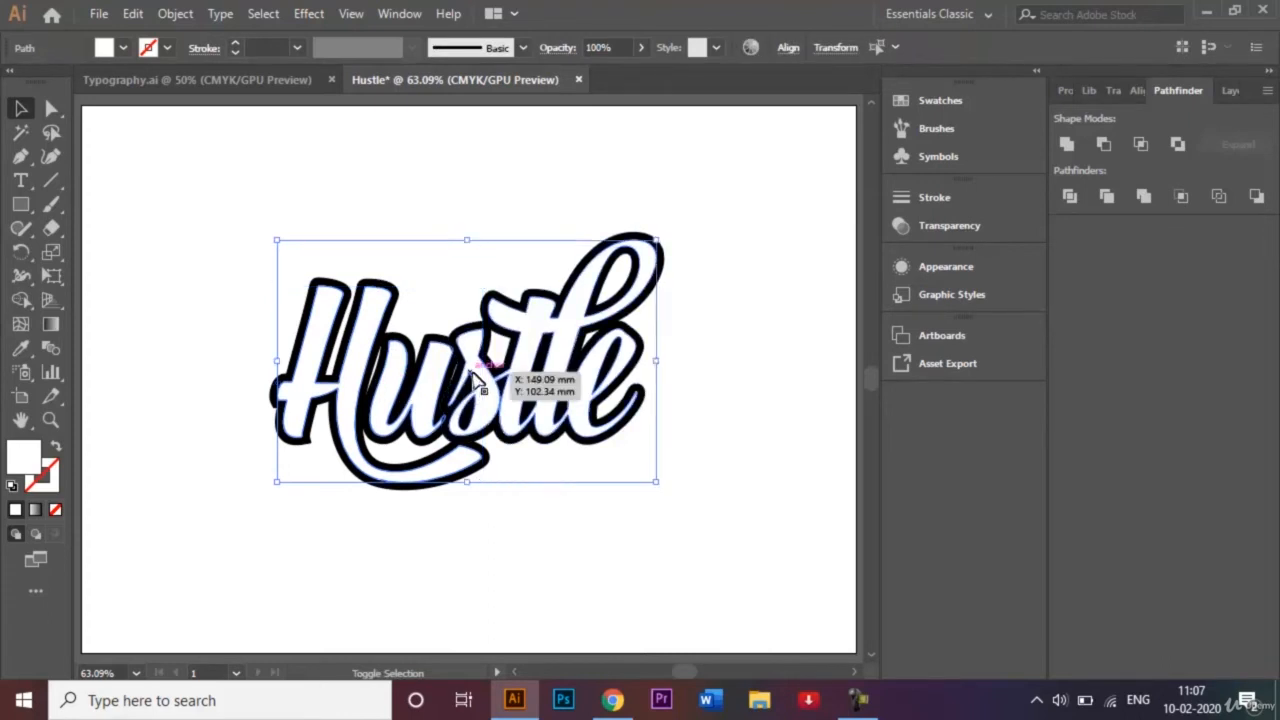
{"action": "left_click", "coordinate": [1068, 148]}
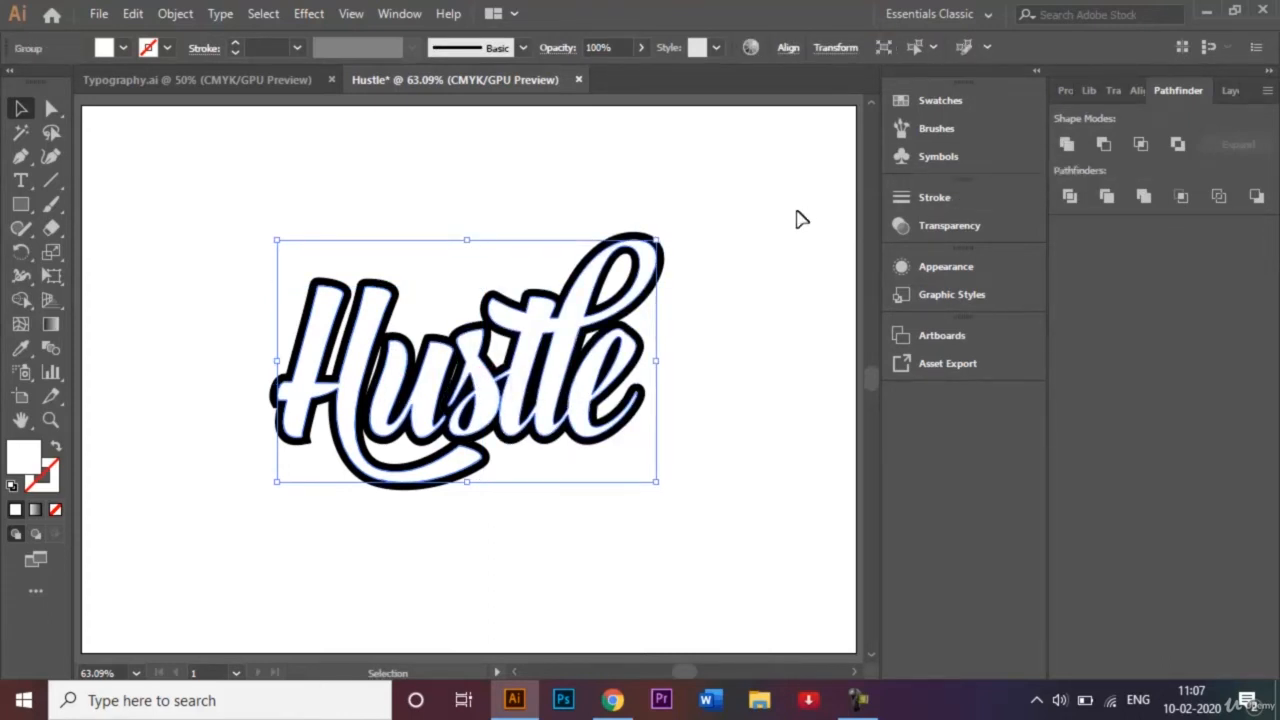
{"action": "left_click", "coordinate": [720, 214]}
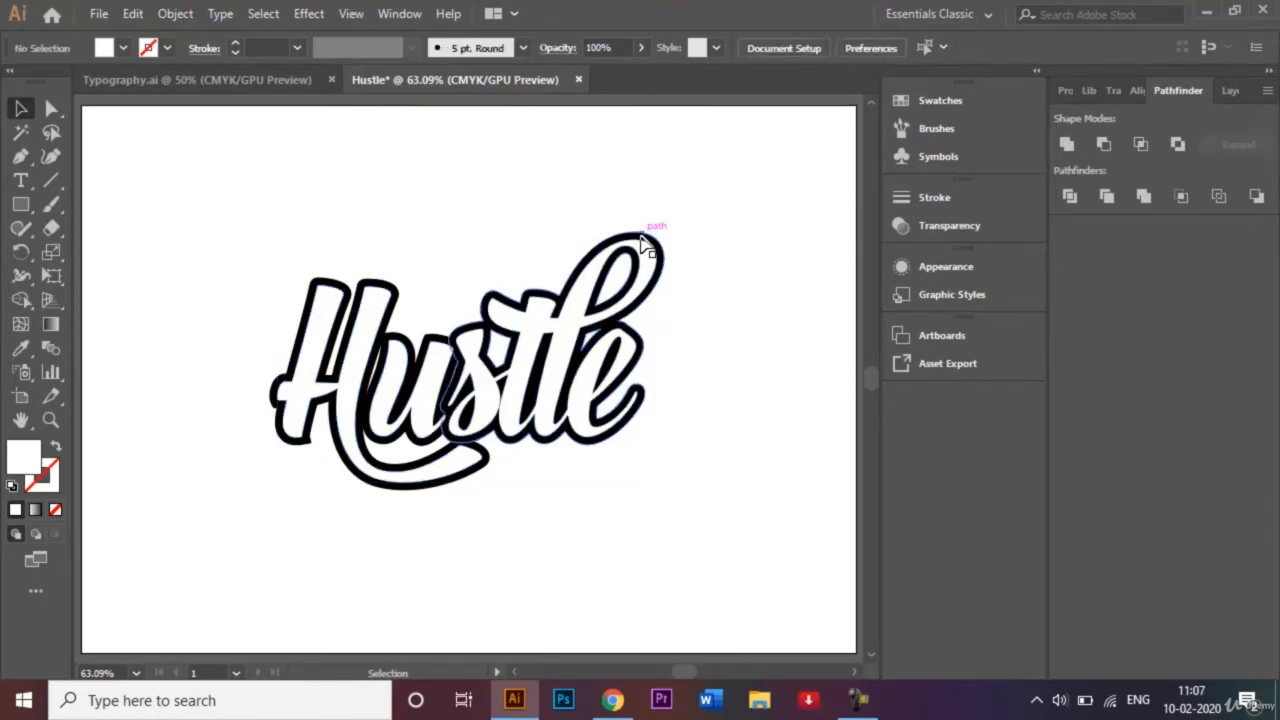
Unite the overlapping black outline shapes behind the lettering into a single shape and clear the selection
{"action": "left_click", "coordinate": [645, 248]}
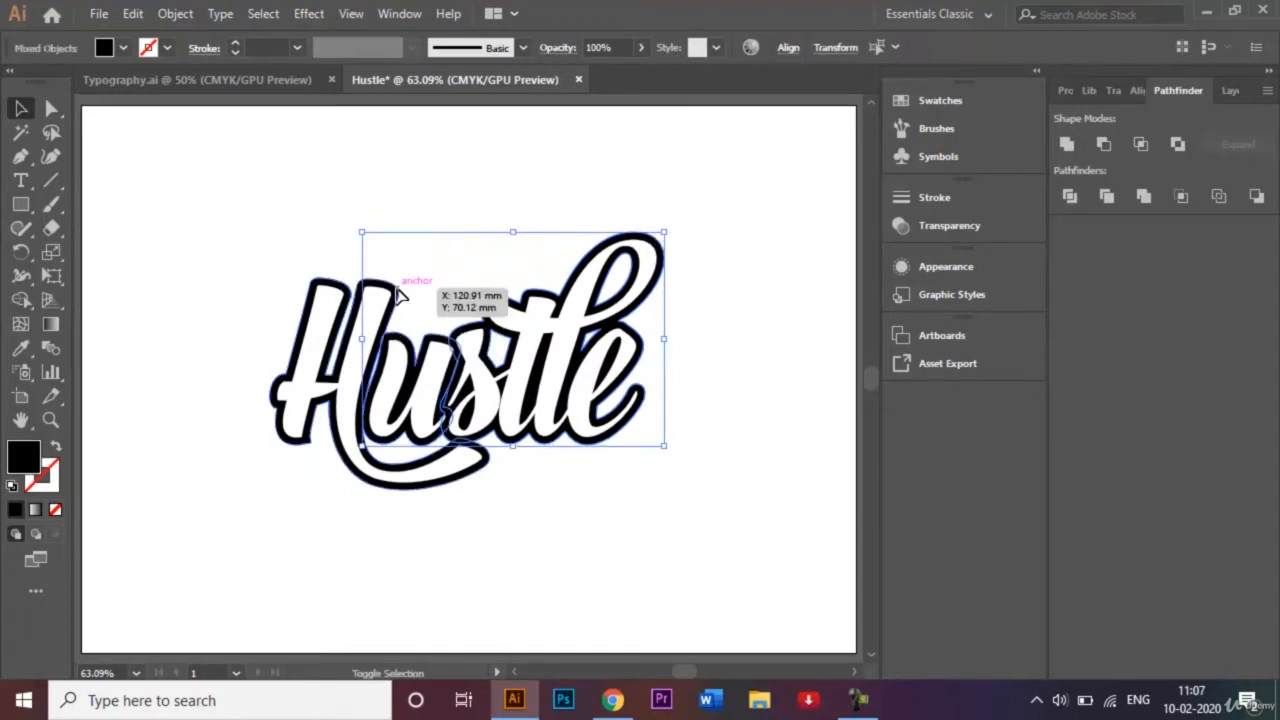
{"action": "left_click", "coordinate": [397, 293], "text": "shift"}
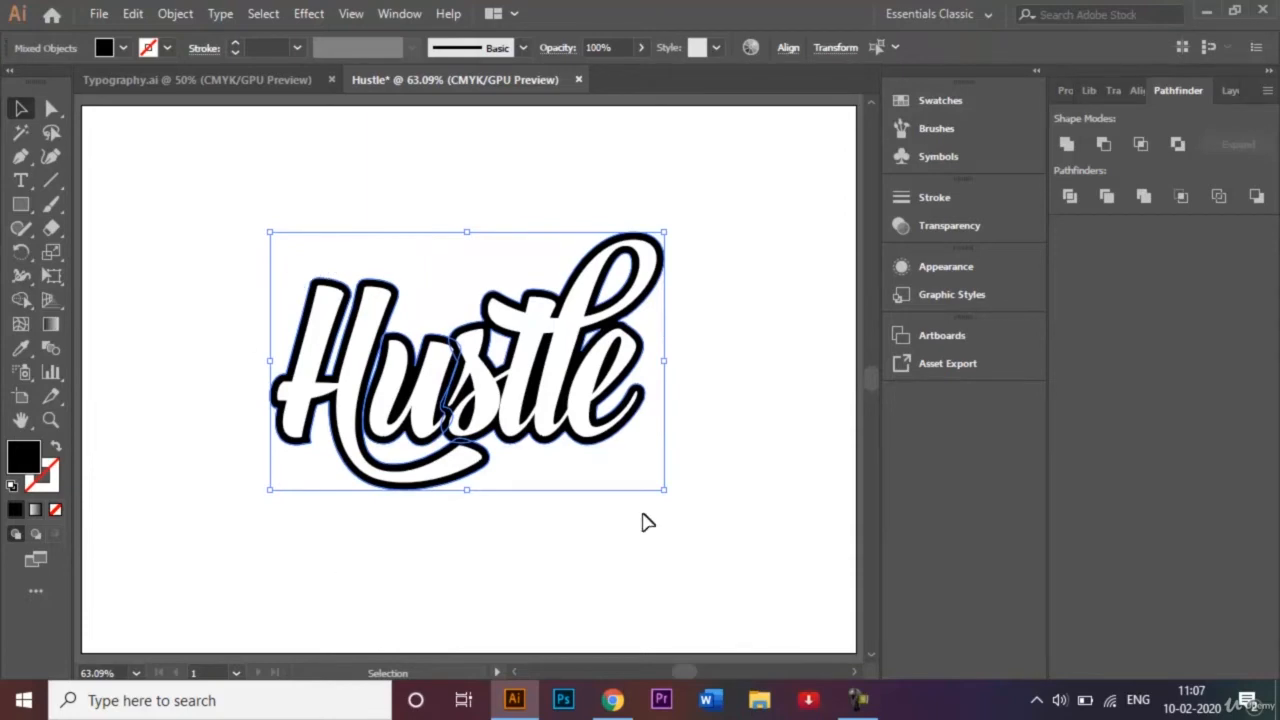
{"action": "left_click", "coordinate": [1067, 145]}
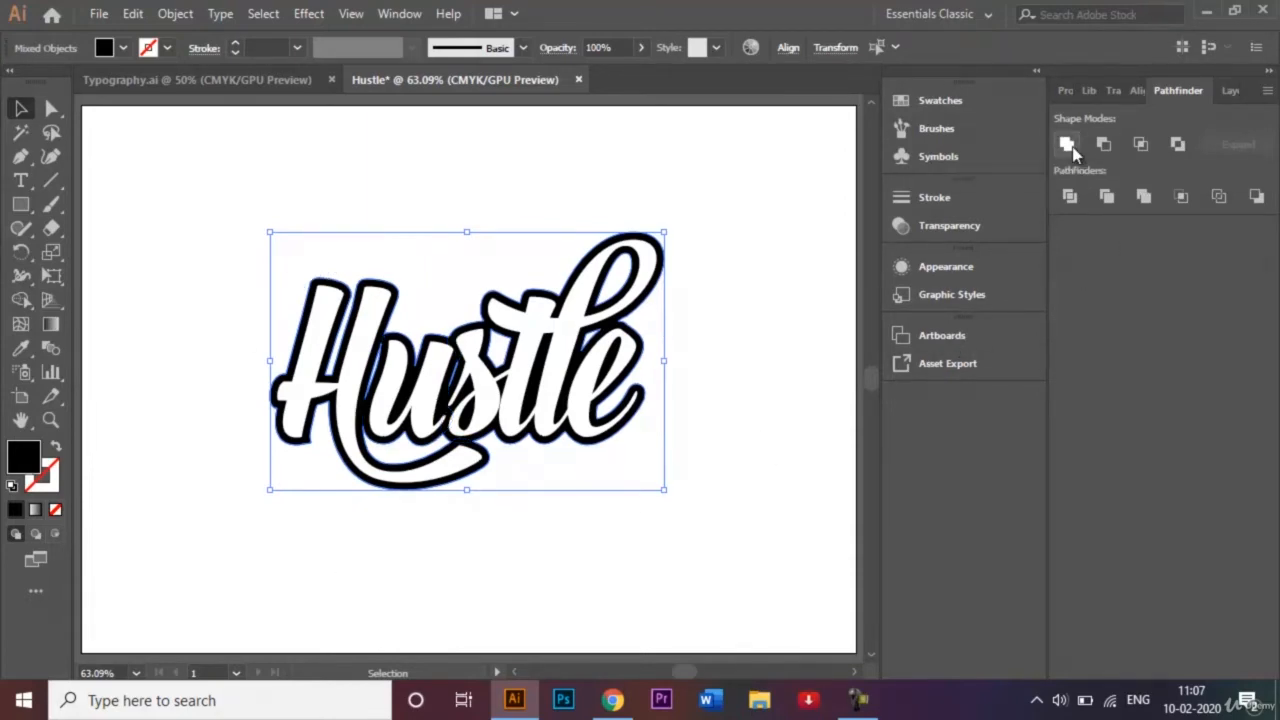
{"action": "left_click", "coordinate": [737, 213]}
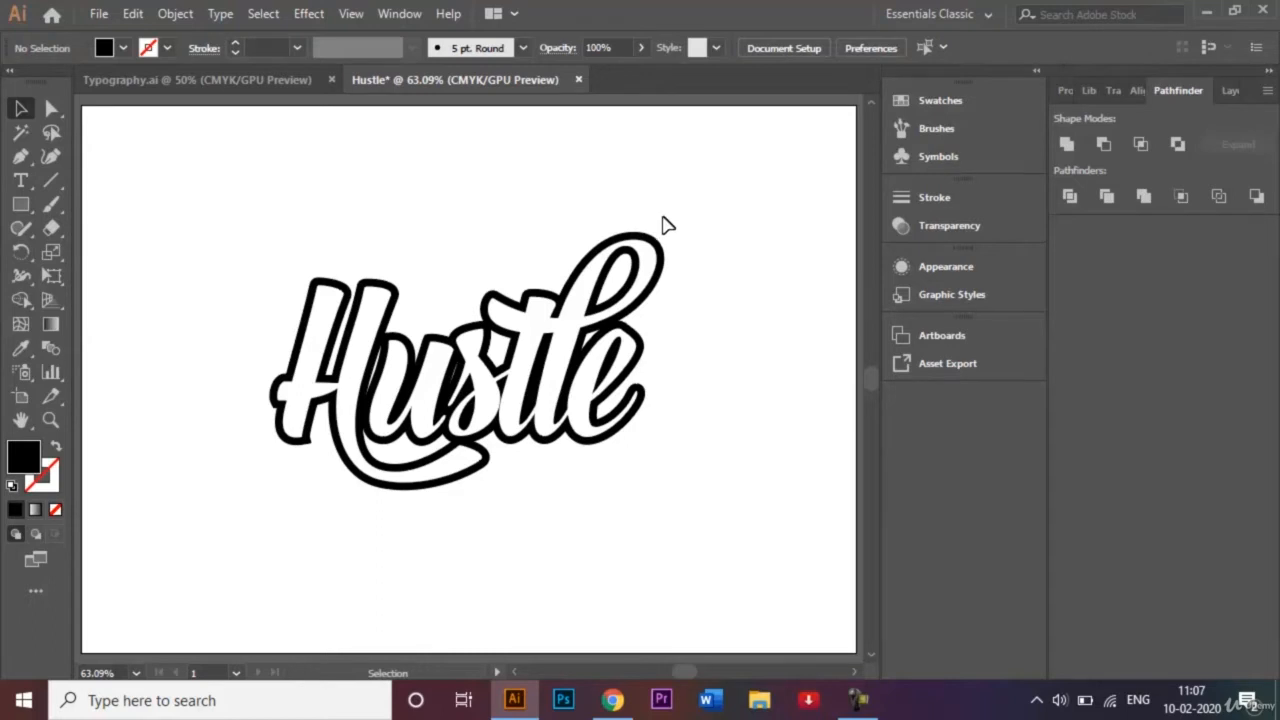
{"action": "left_click", "coordinate": [662, 250]}
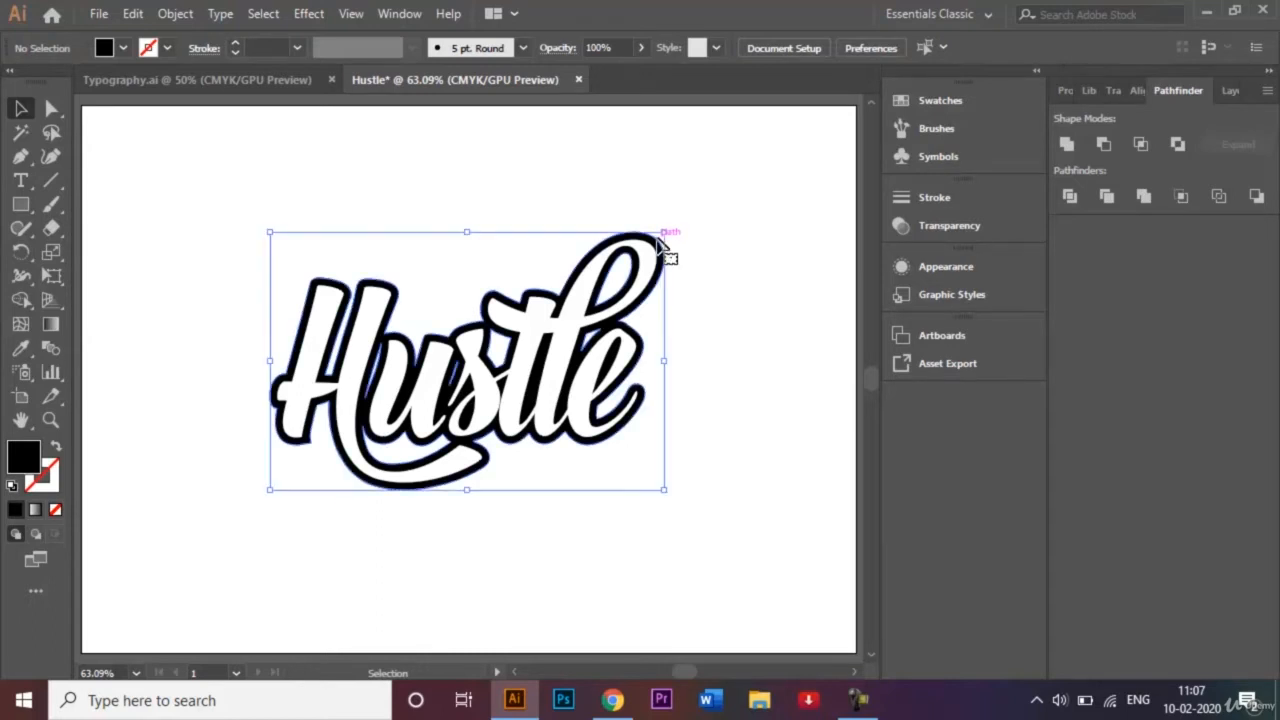
{"action": "left_click", "coordinate": [175, 14]}
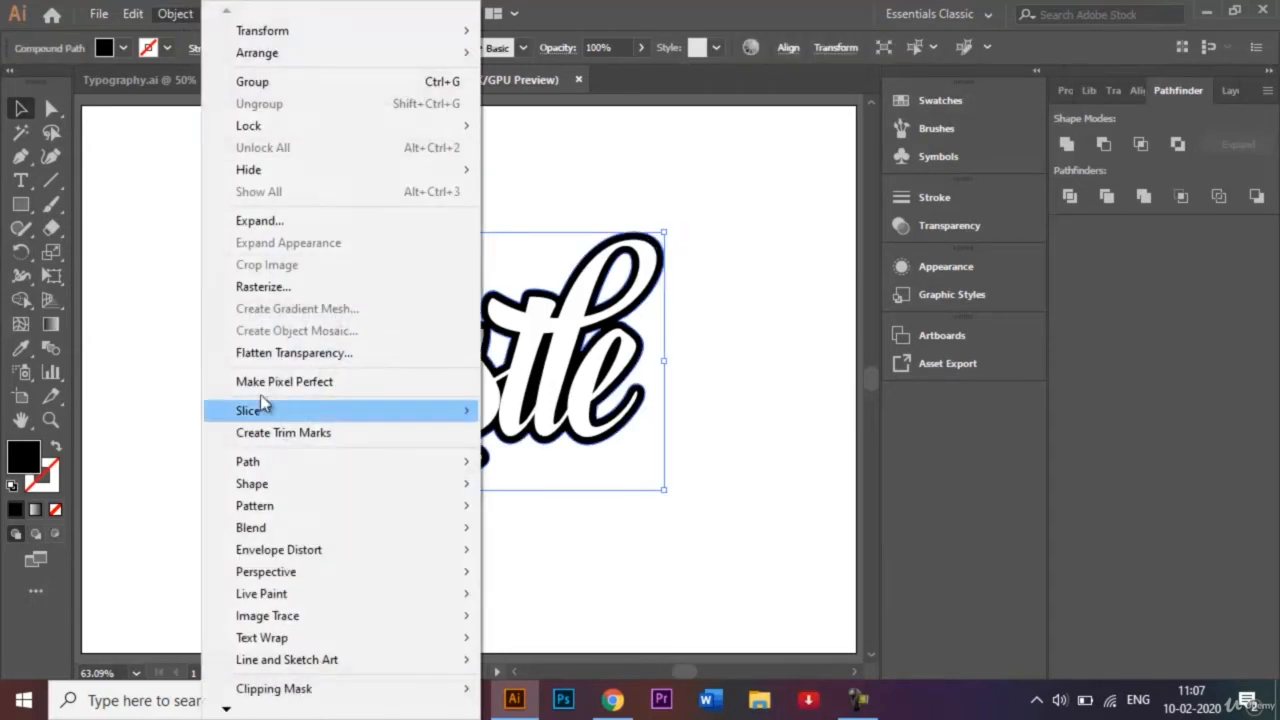
{"action": "mouse_move", "coordinate": [312, 532]}
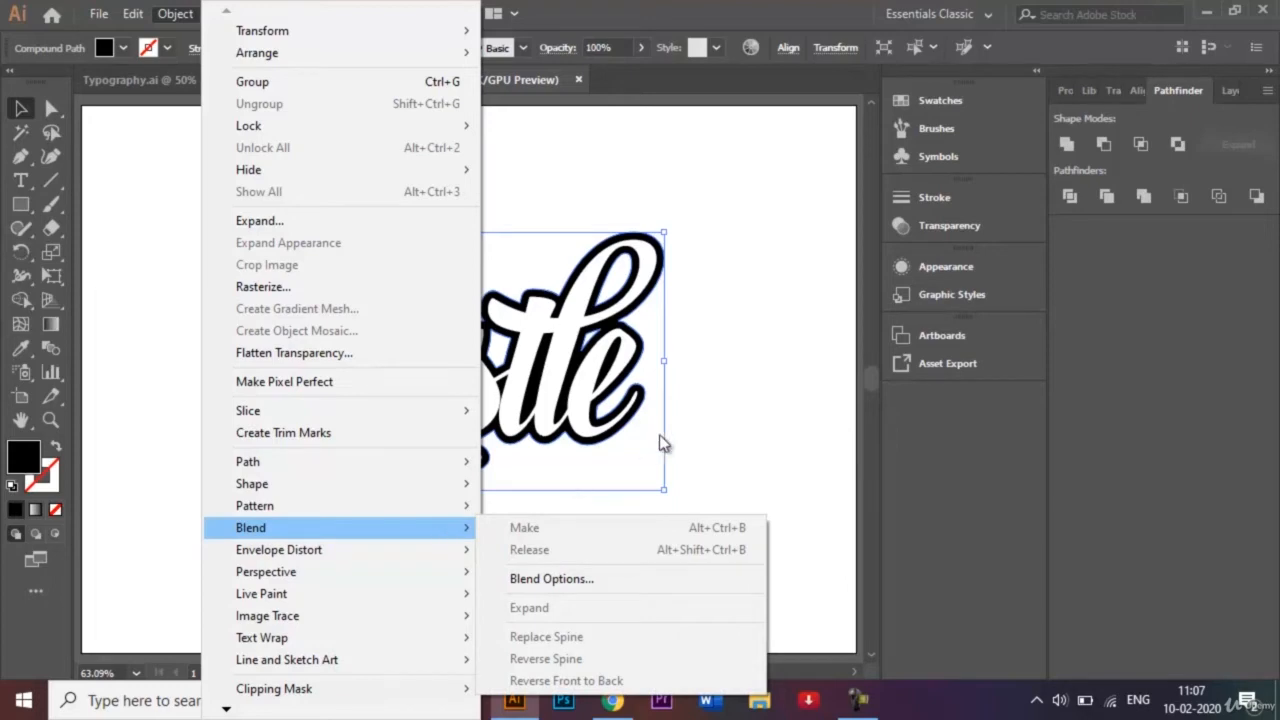
{"action": "left_click", "coordinate": [766, 414]}
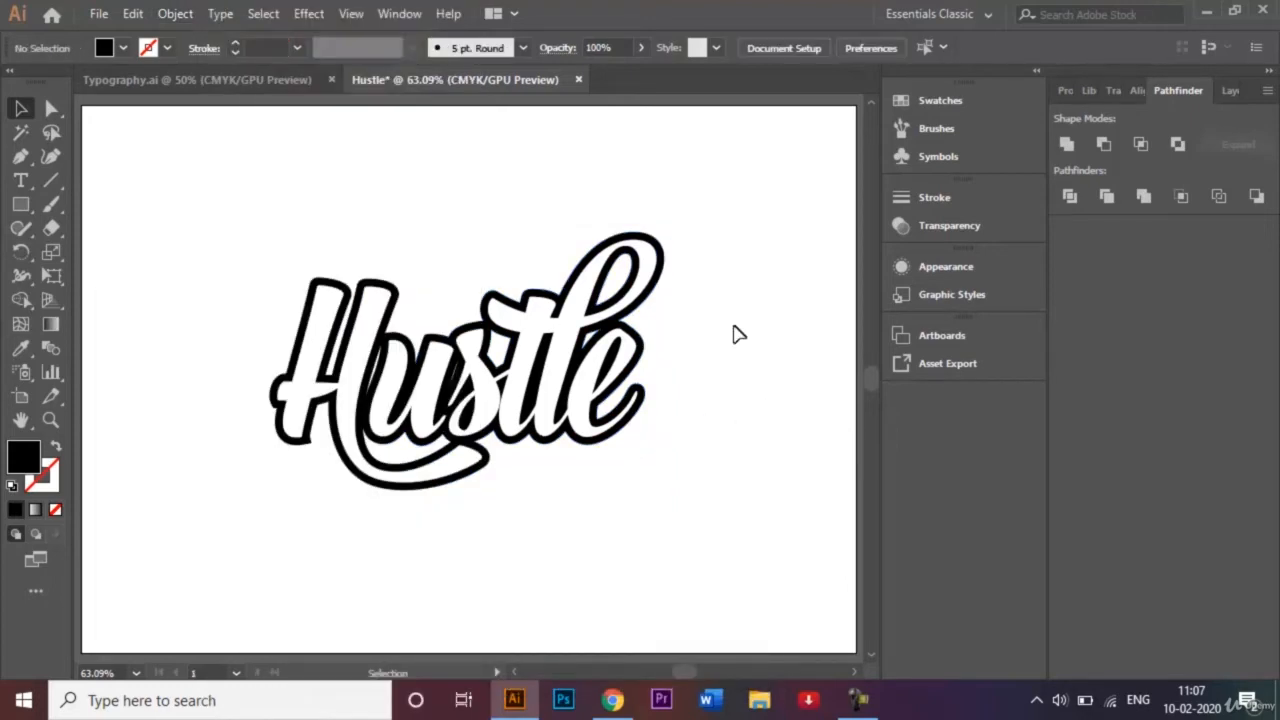
Copy the united black outline and paste the duplicate directly behind it
{"action": "left_click", "coordinate": [661, 244]}
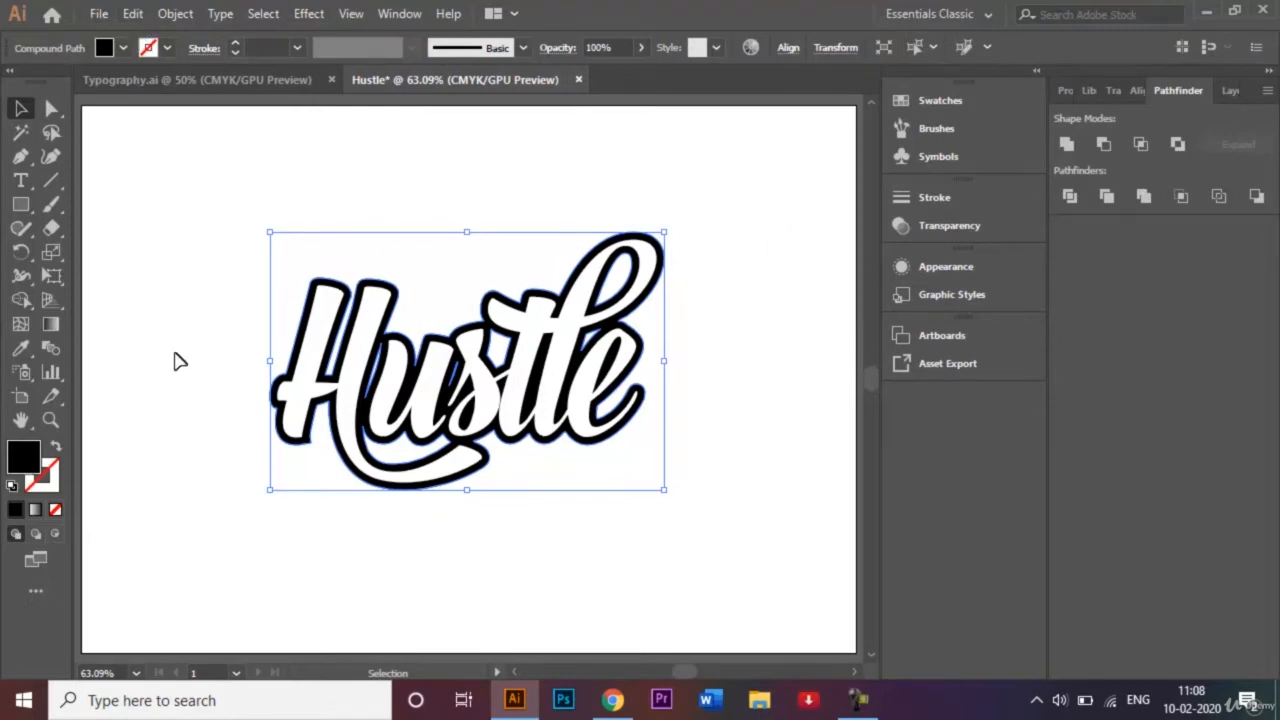
{"action": "left_click", "coordinate": [139, 17]}
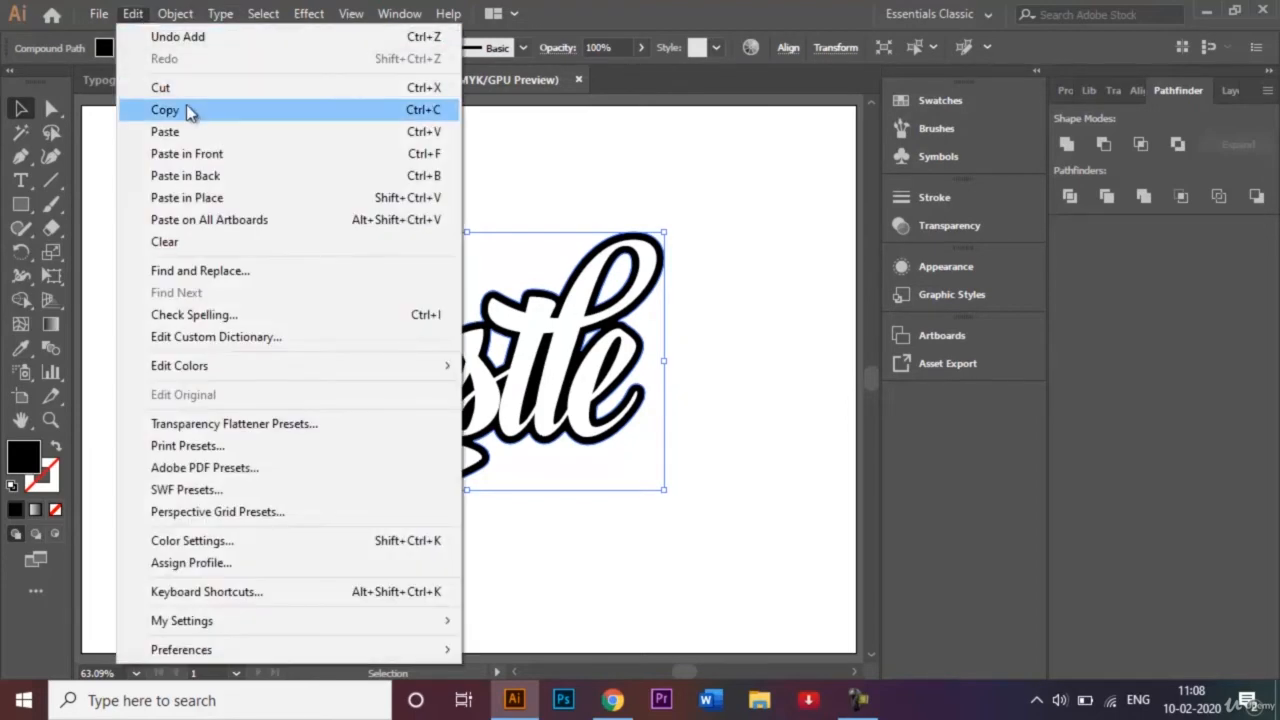
{"action": "left_click", "coordinate": [186, 108]}
{"action": "left_click", "coordinate": [137, 16]}
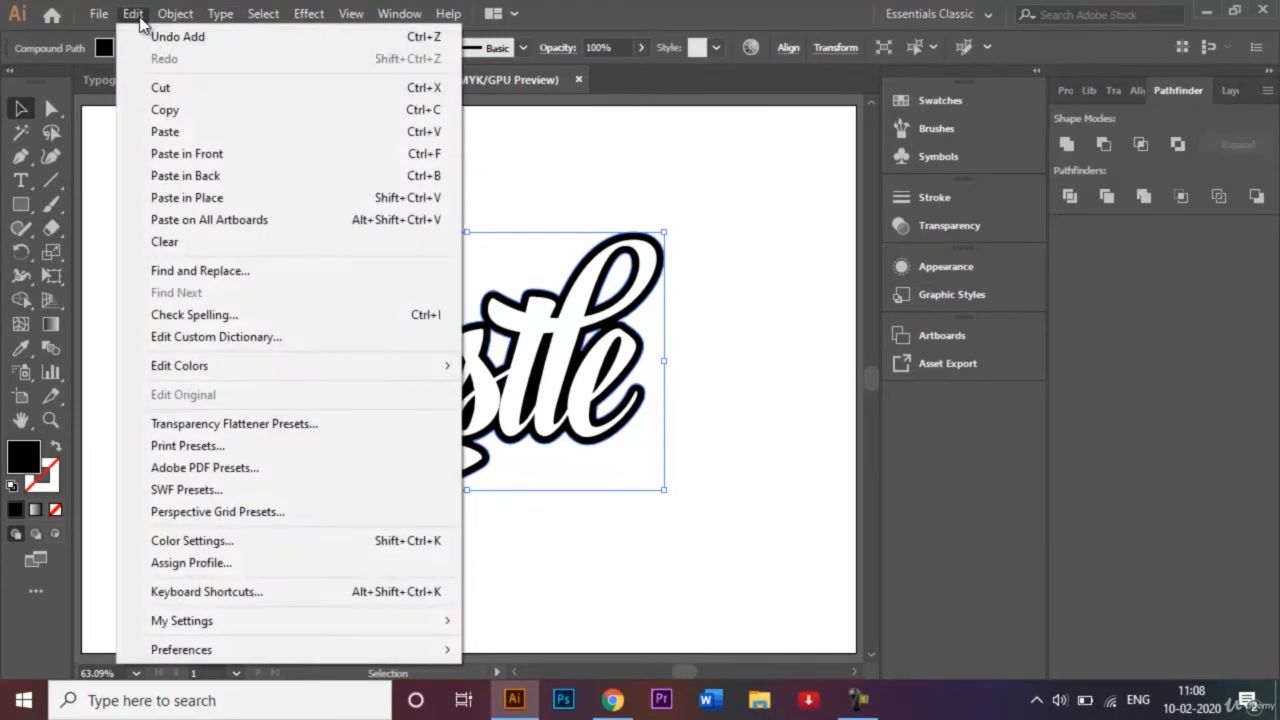
{"action": "left_click", "coordinate": [189, 176]}
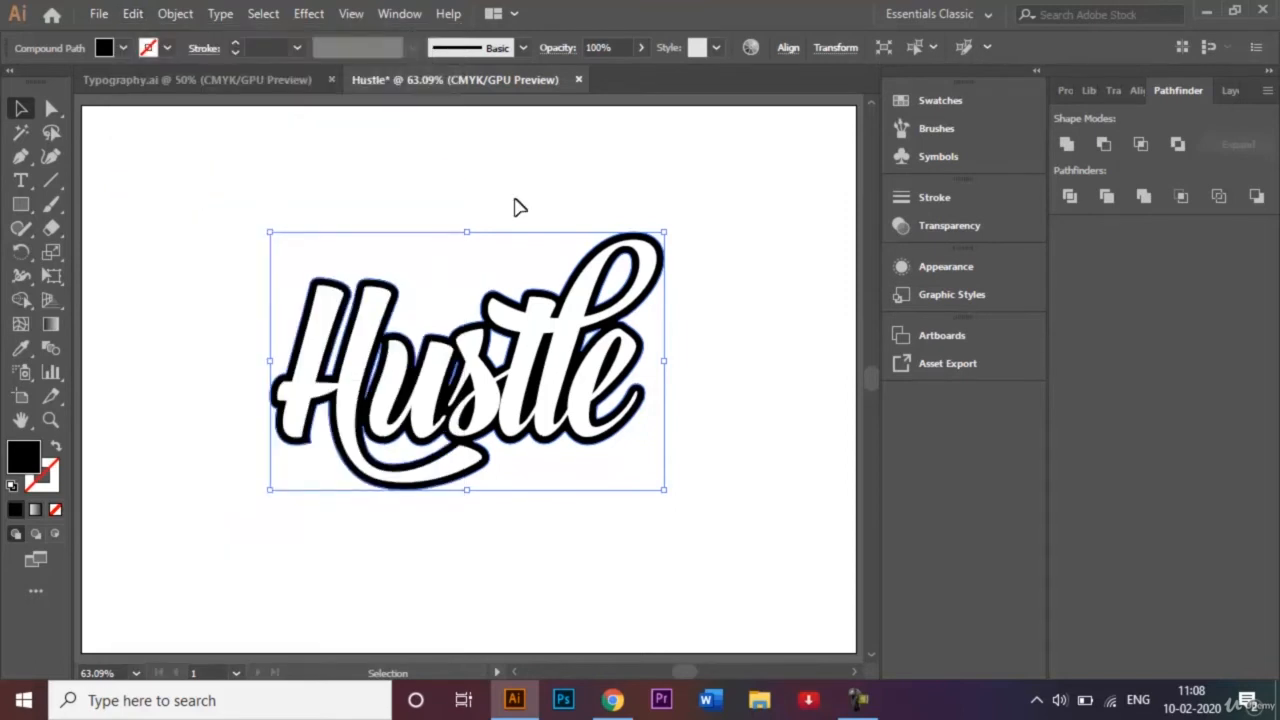
Nudge the pasted outline copy four increments down and seven increments to the right, and deselect it
{"action": "key", "text": "Down"}
{"action": "key", "text": "Down"}
{"action": "key", "text": "Down"}
{"action": "key", "text": "Down"}
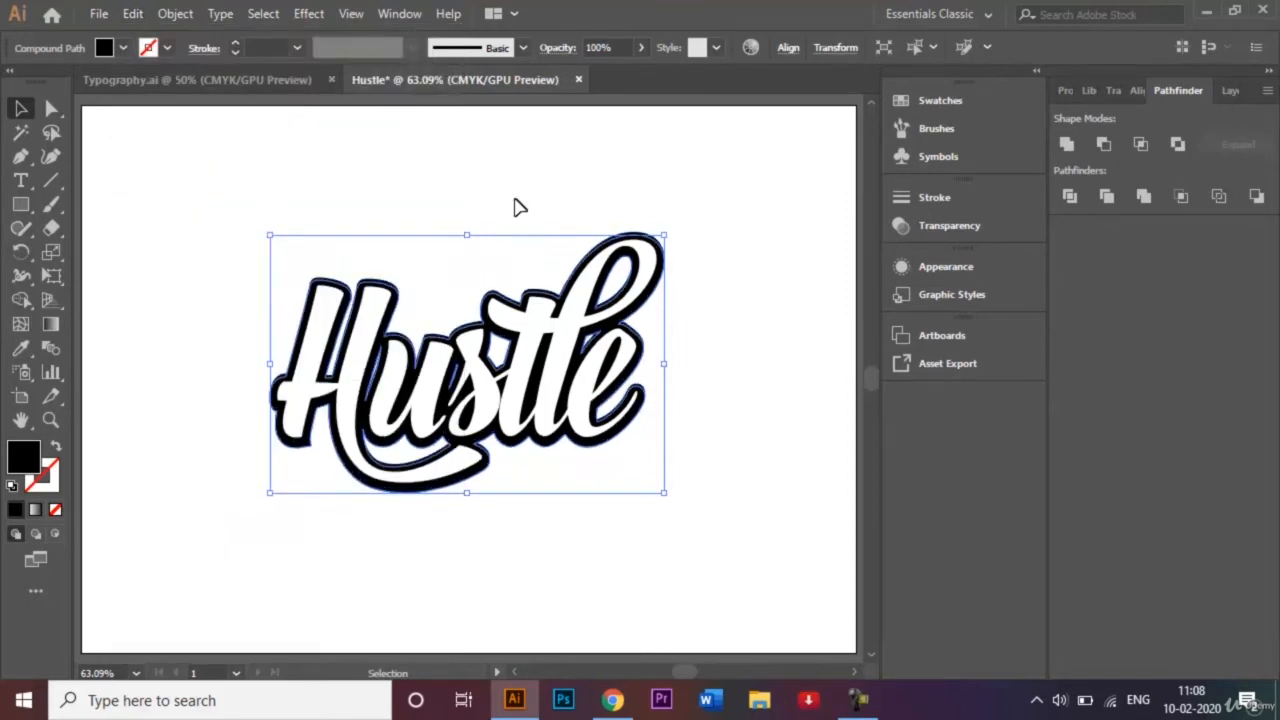
{"action": "key", "text": "Right"}
{"action": "key", "text": "Right"}
{"action": "key", "text": "Right"}
{"action": "key", "text": "Right"}
{"action": "key", "text": "Right"}
{"action": "key", "text": "Right"}
{"action": "key", "text": "Right"}
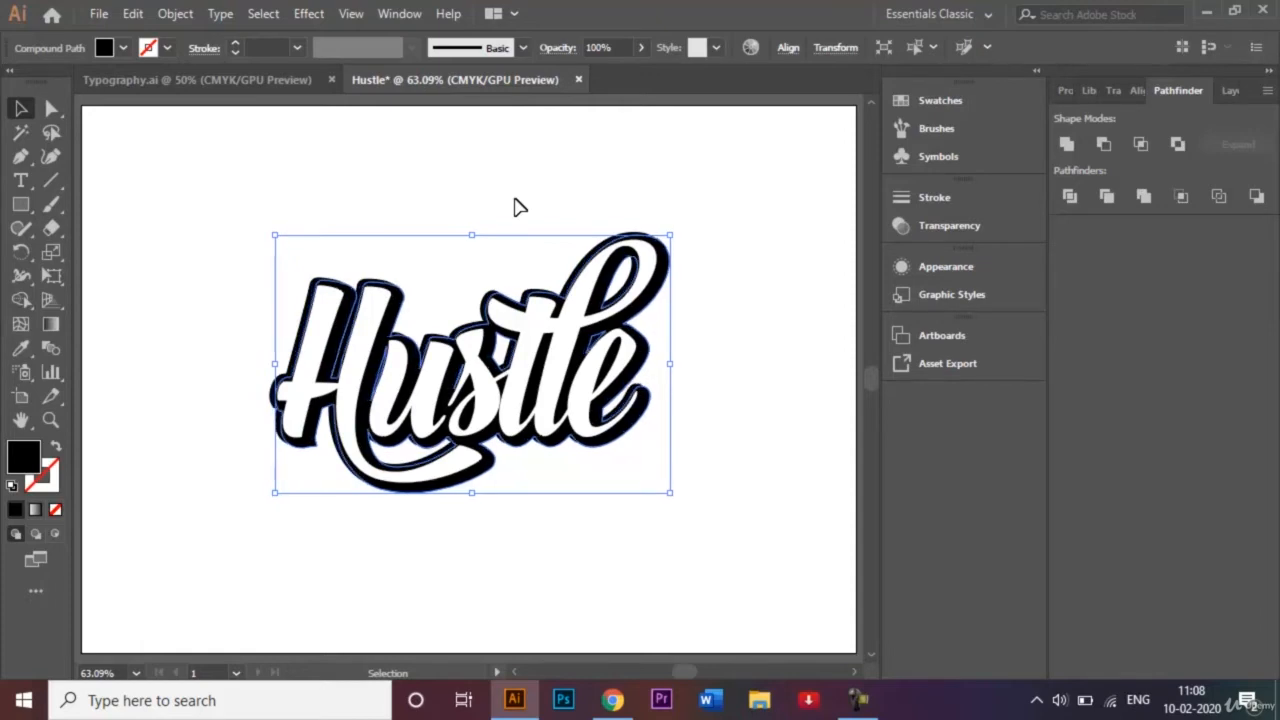
{"action": "left_click", "coordinate": [745, 247]}
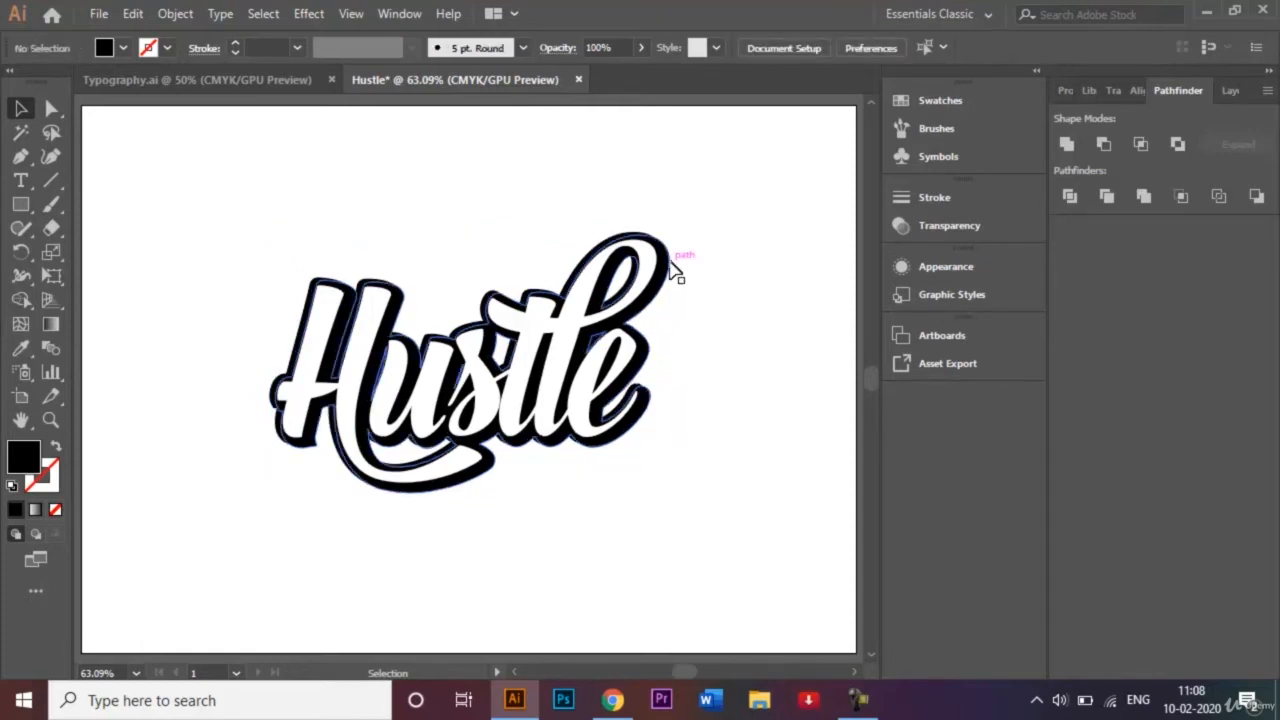
Select both the original black outline and its shifted copy and make a blend between them
{"action": "left_click", "coordinate": [677, 275]}
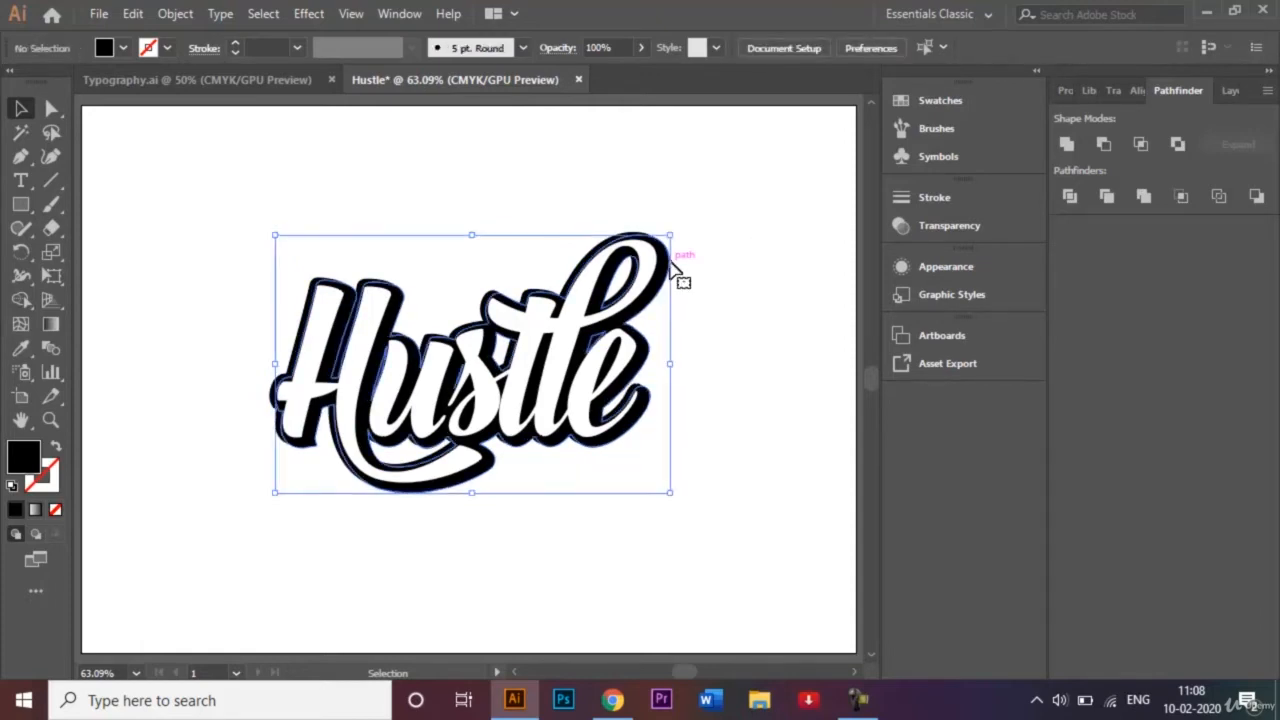
{"action": "left_click", "coordinate": [616, 241], "text": "shift"}
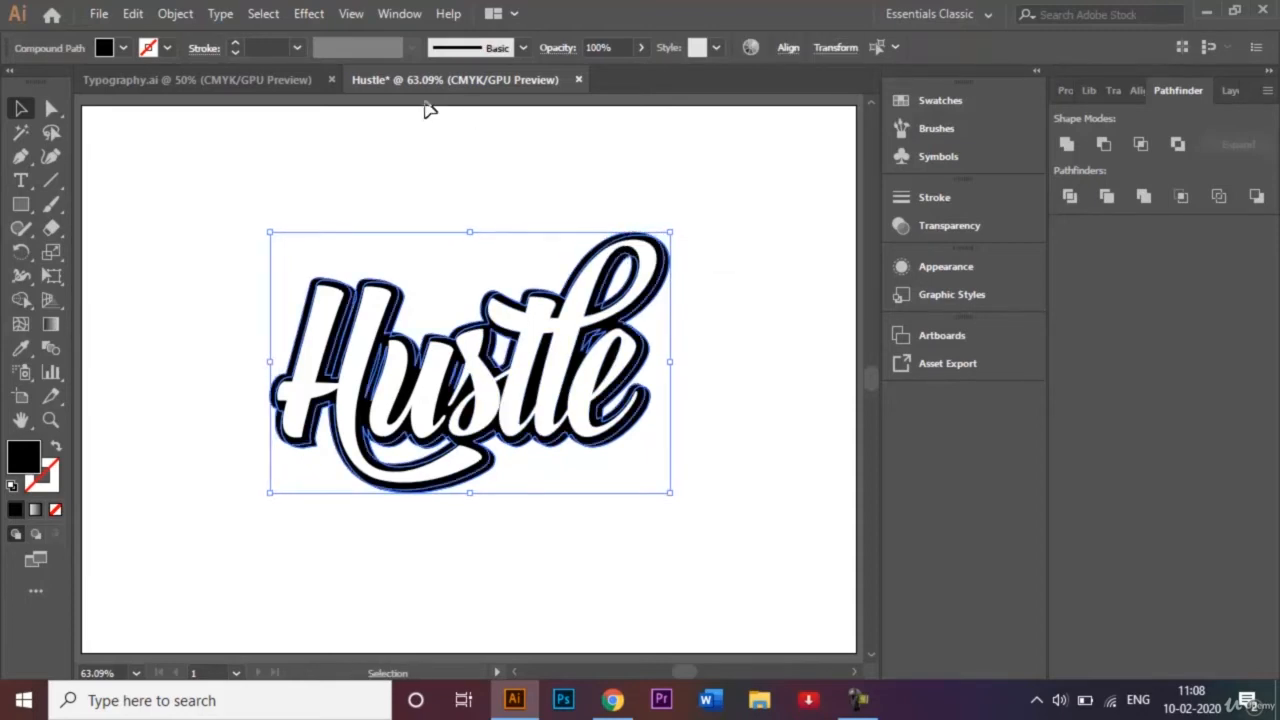
{"action": "left_click", "coordinate": [177, 15]}
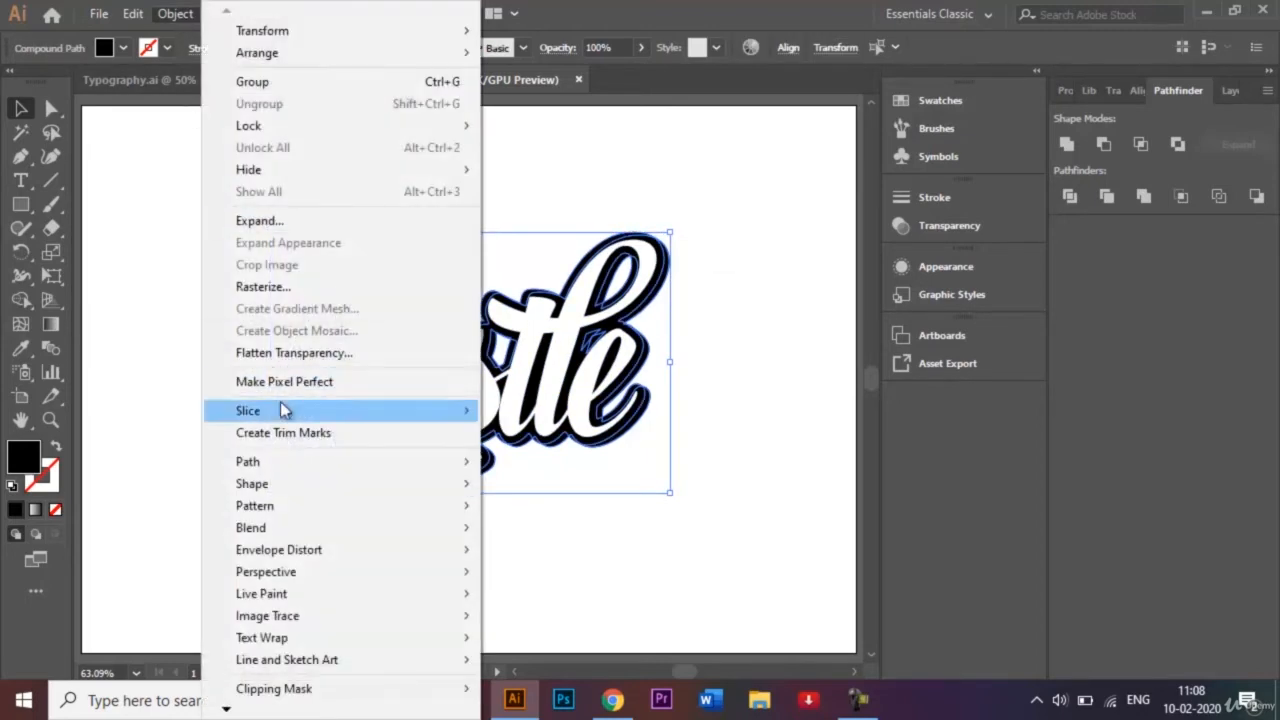
{"action": "mouse_move", "coordinate": [400, 530]}
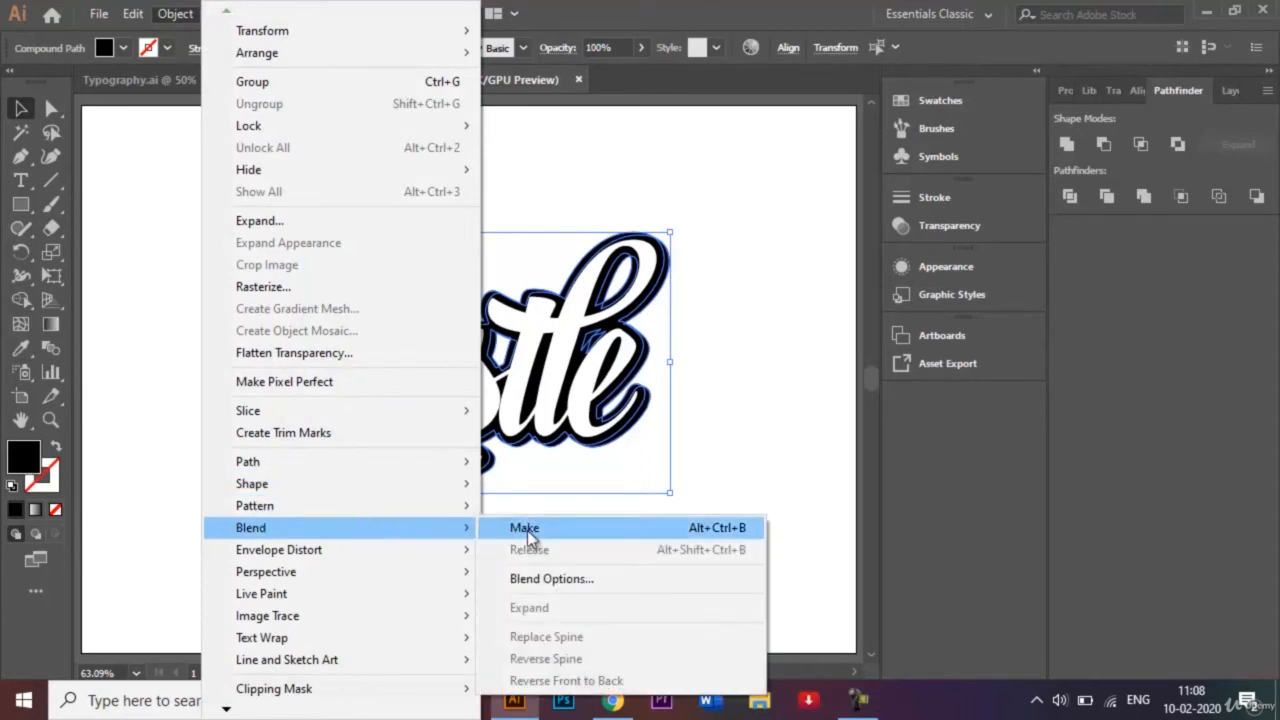
{"action": "left_click", "coordinate": [528, 537]}
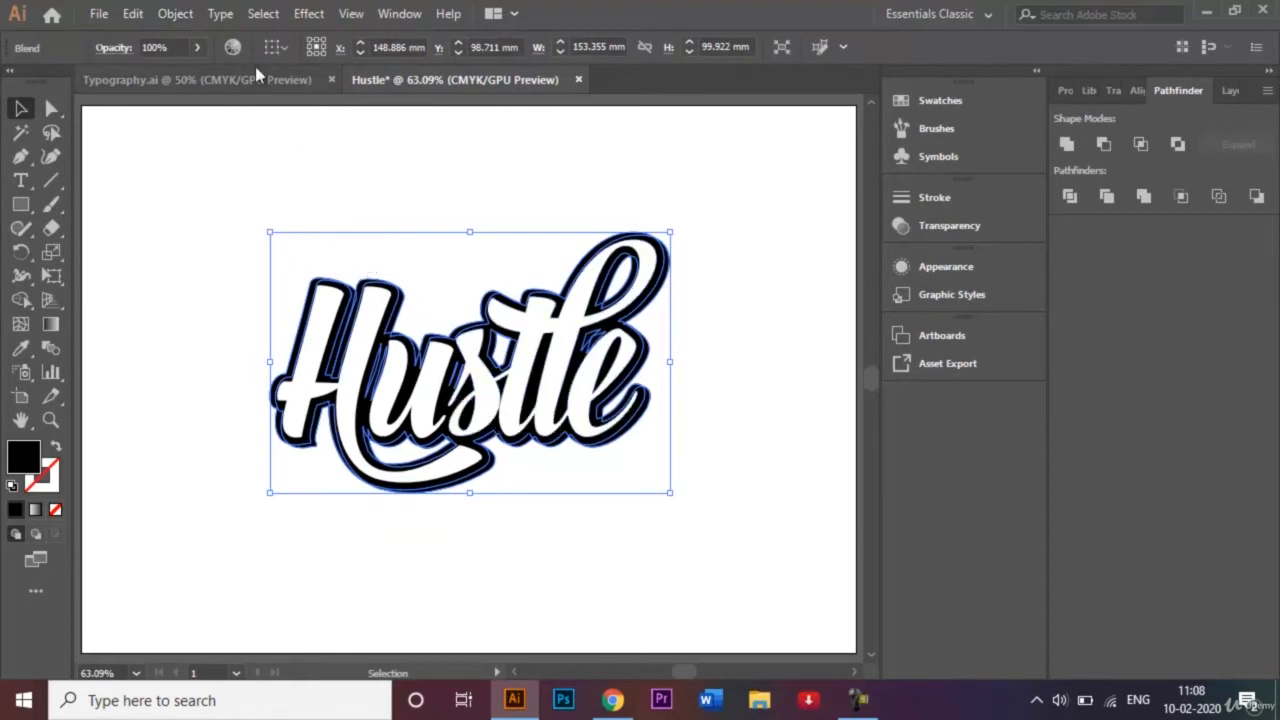
Set the outline blend's spacing to Specified Steps with 50 steps, preview and apply it, and clear the selection
{"action": "left_click", "coordinate": [177, 14]}
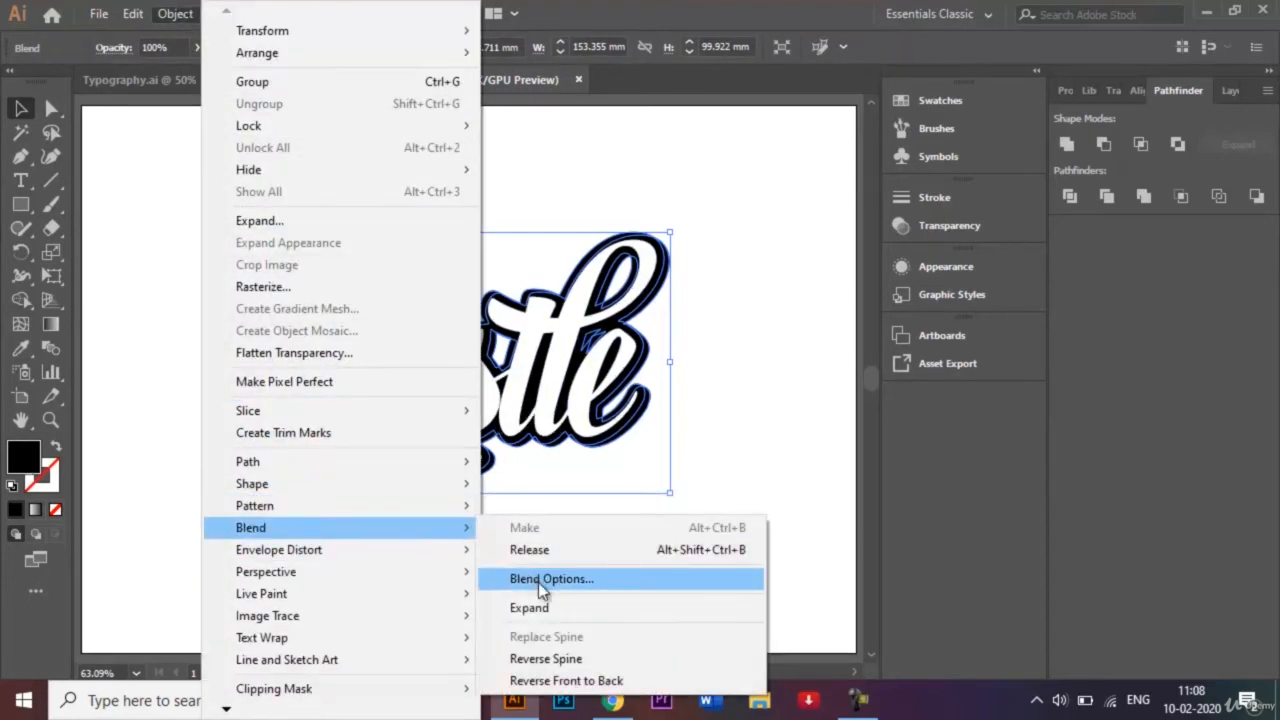
{"action": "left_click", "coordinate": [538, 582]}
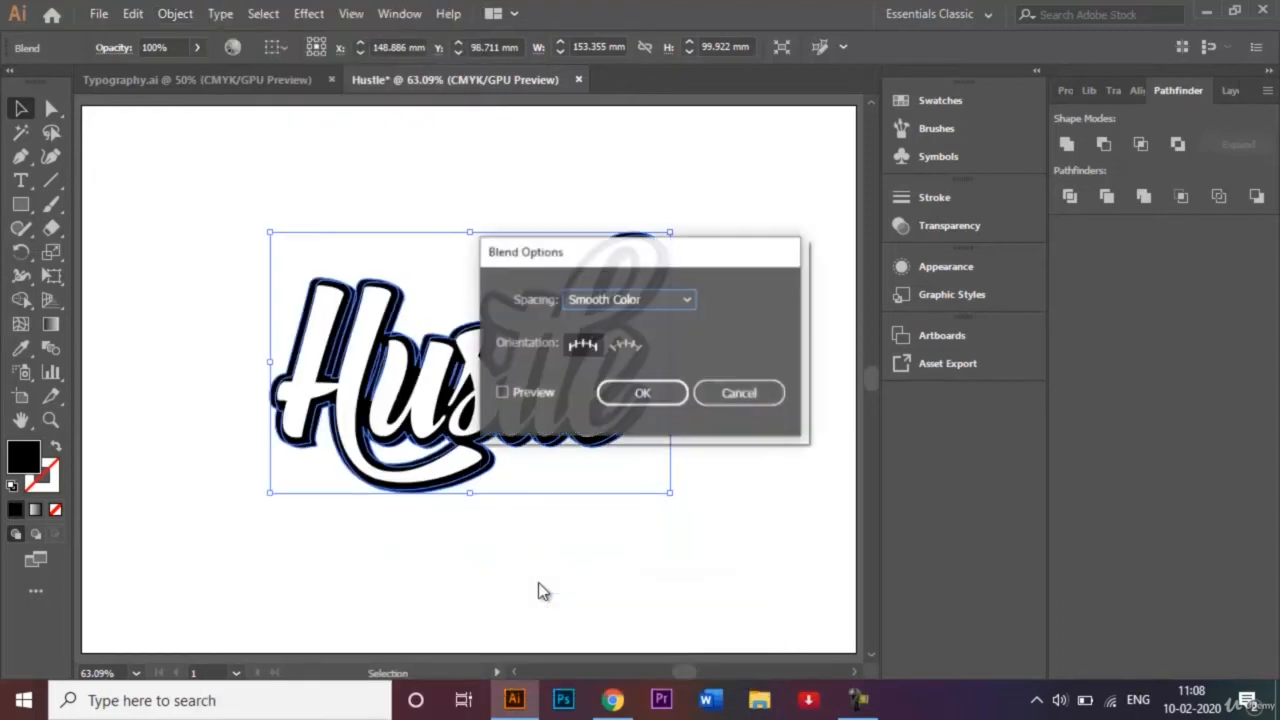
{"action": "left_click", "coordinate": [687, 298]}
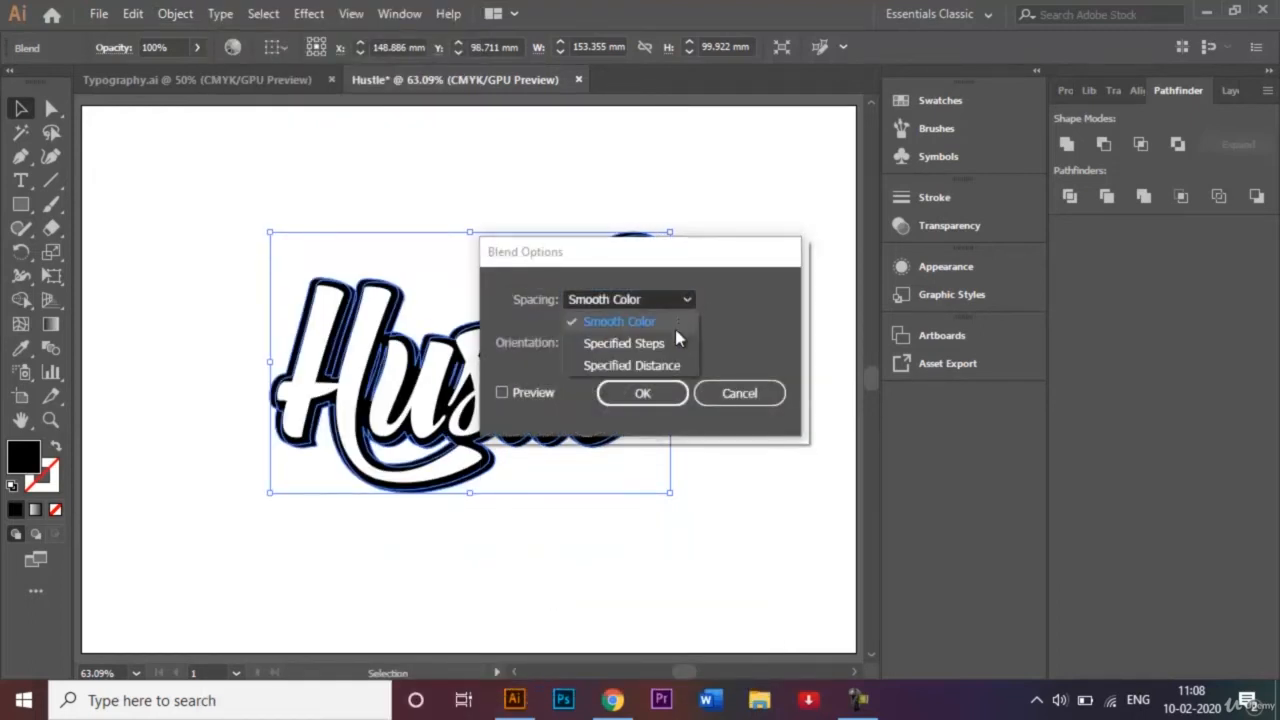
{"action": "left_click", "coordinate": [678, 342]}
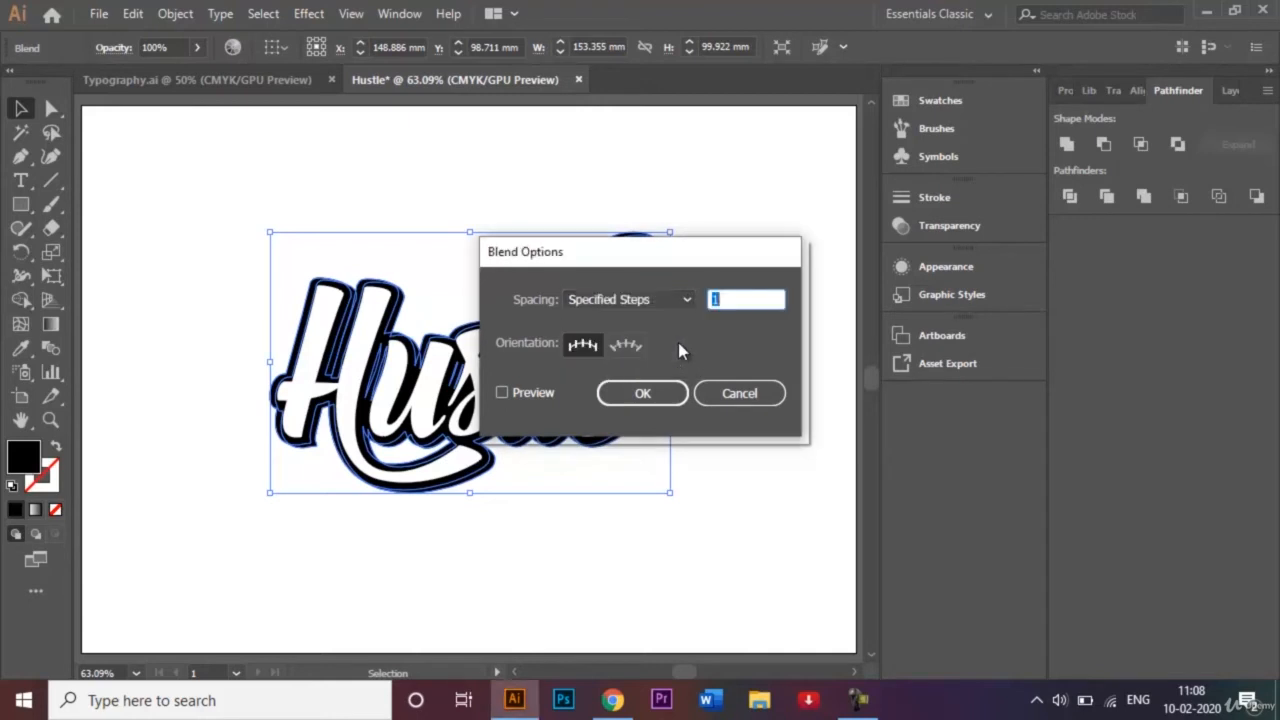
{"action": "key", "text": "BackSpace"}
{"action": "type", "text": "50"}
{"action": "left_click", "coordinate": [502, 393]}
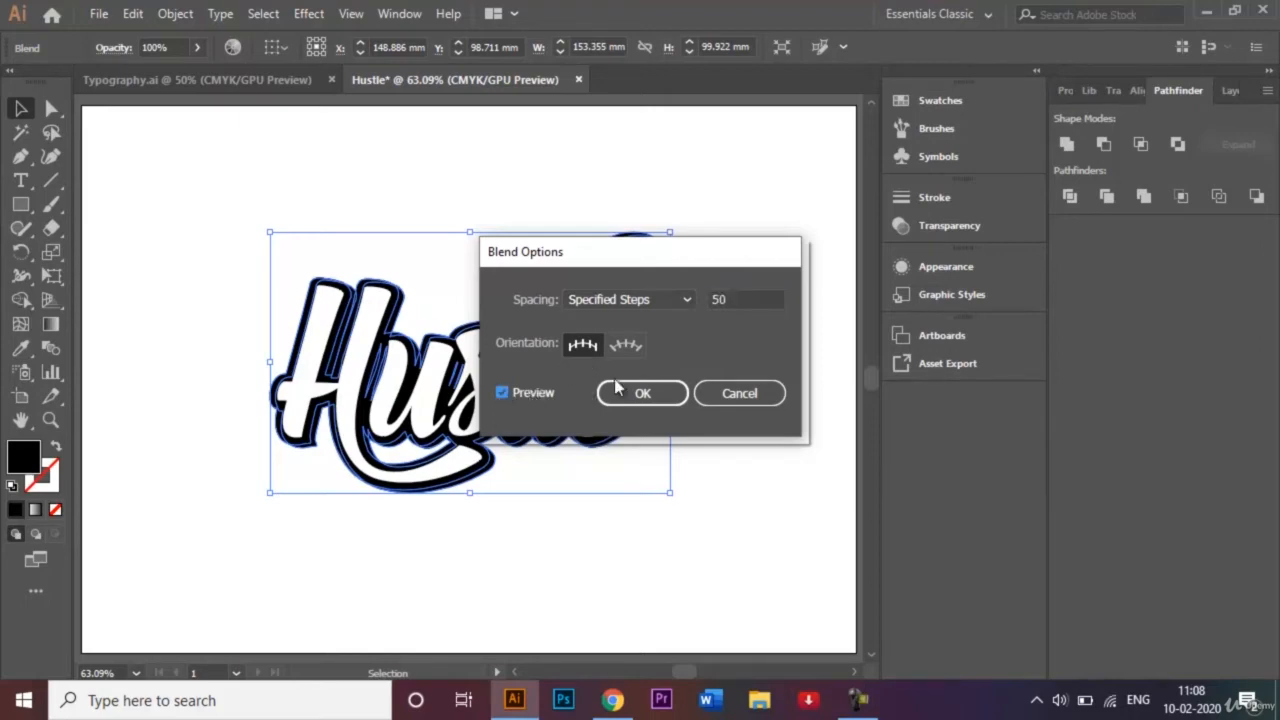
{"action": "left_click", "coordinate": [642, 393]}
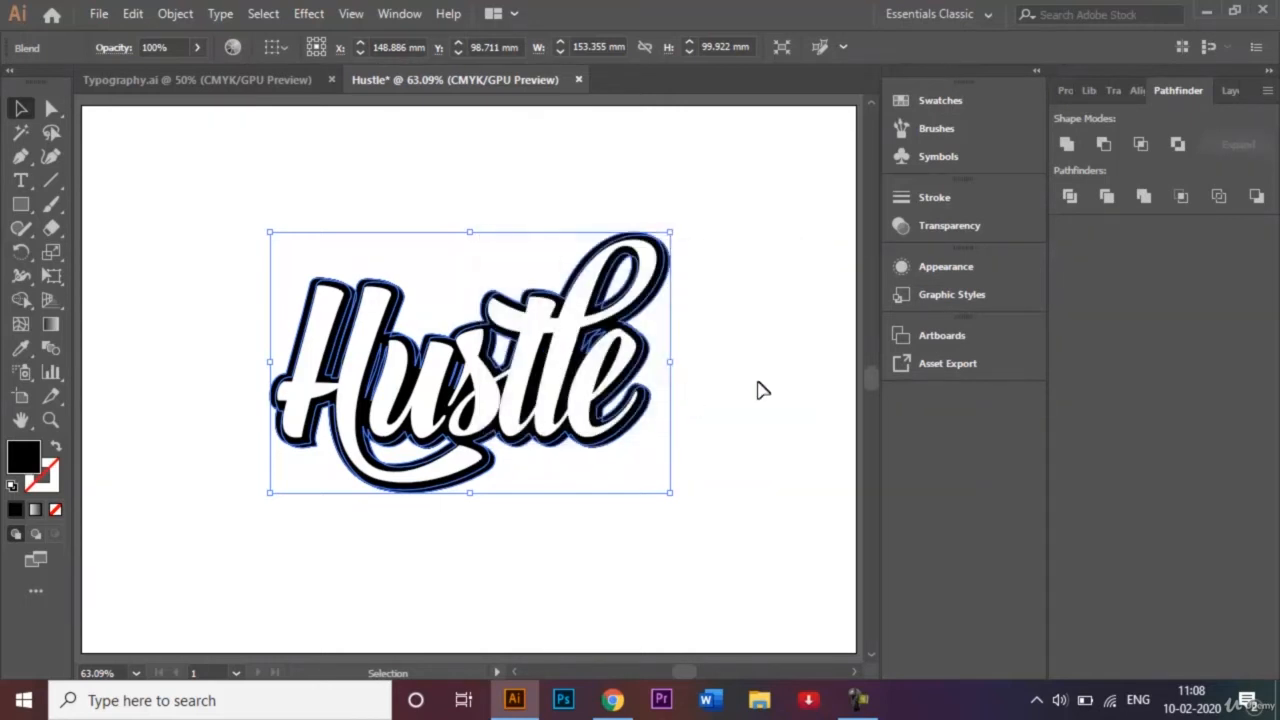
{"action": "left_click", "coordinate": [789, 384]}
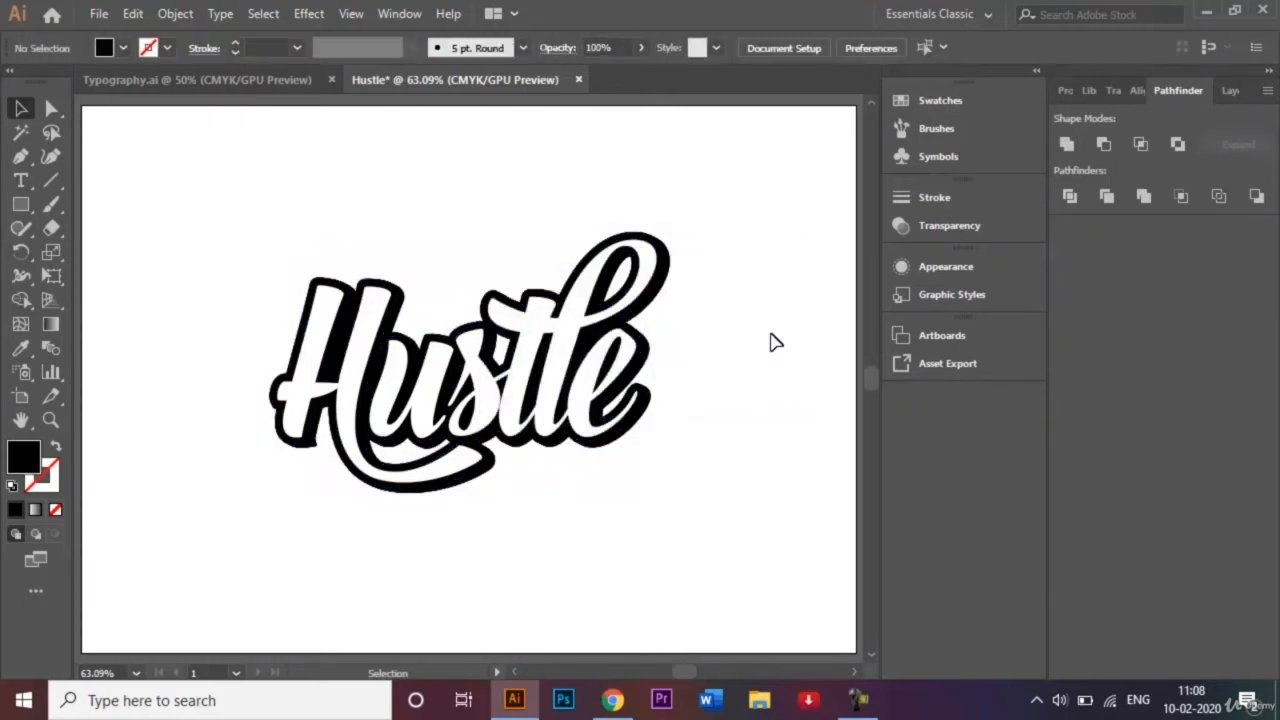
Copy the white Hustle lettering and paste the duplicate directly behind it
{"action": "left_click", "coordinate": [372, 320]}
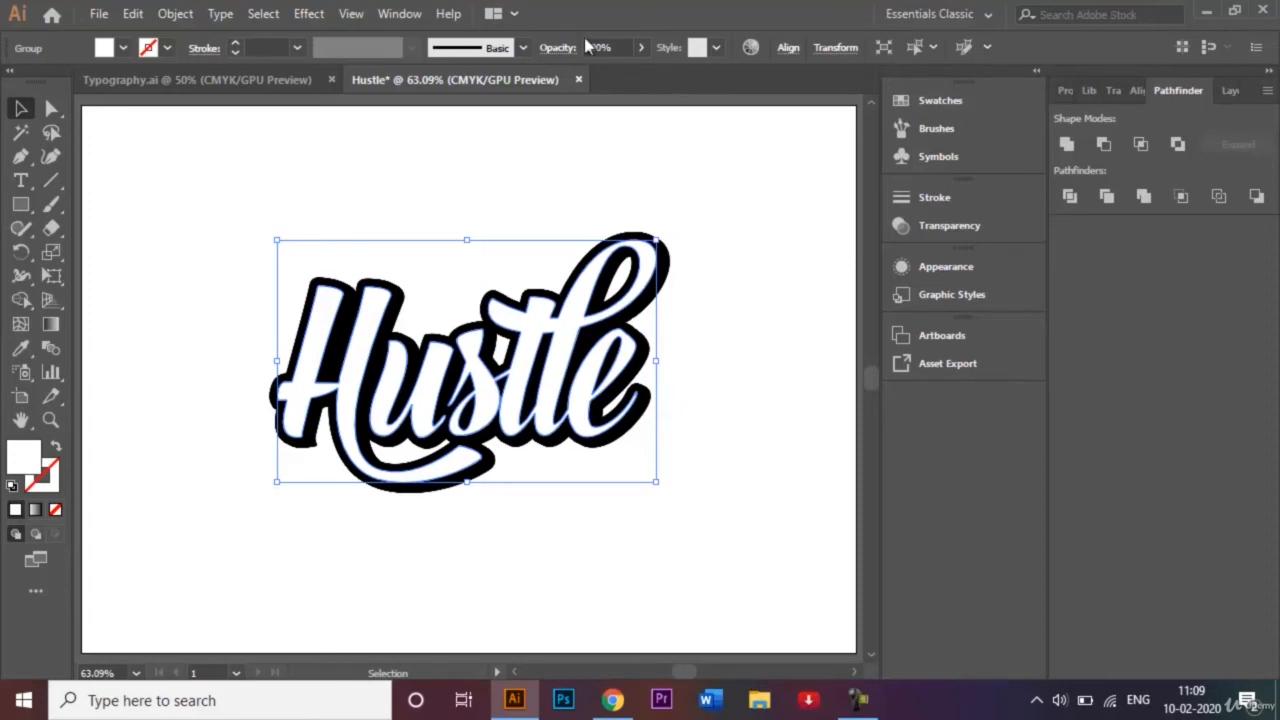
{"action": "left_click", "coordinate": [133, 14]}
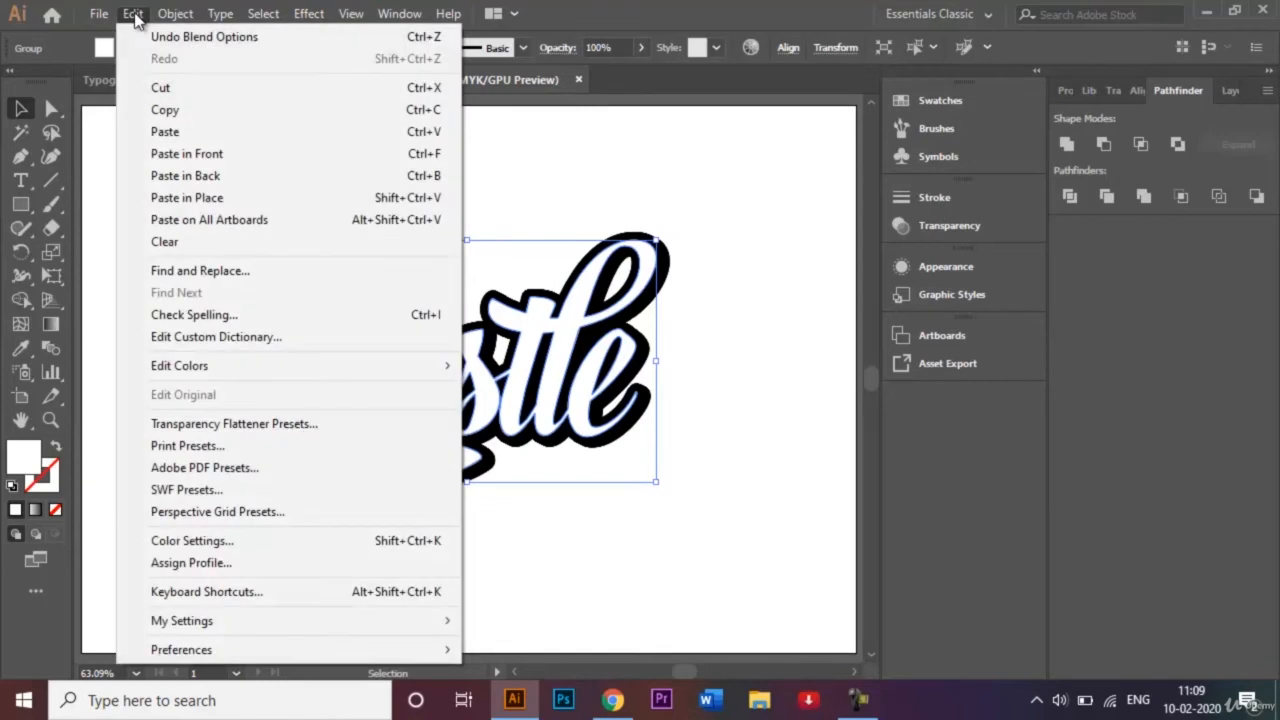
{"action": "left_click", "coordinate": [168, 112]}
{"action": "left_click", "coordinate": [135, 14]}
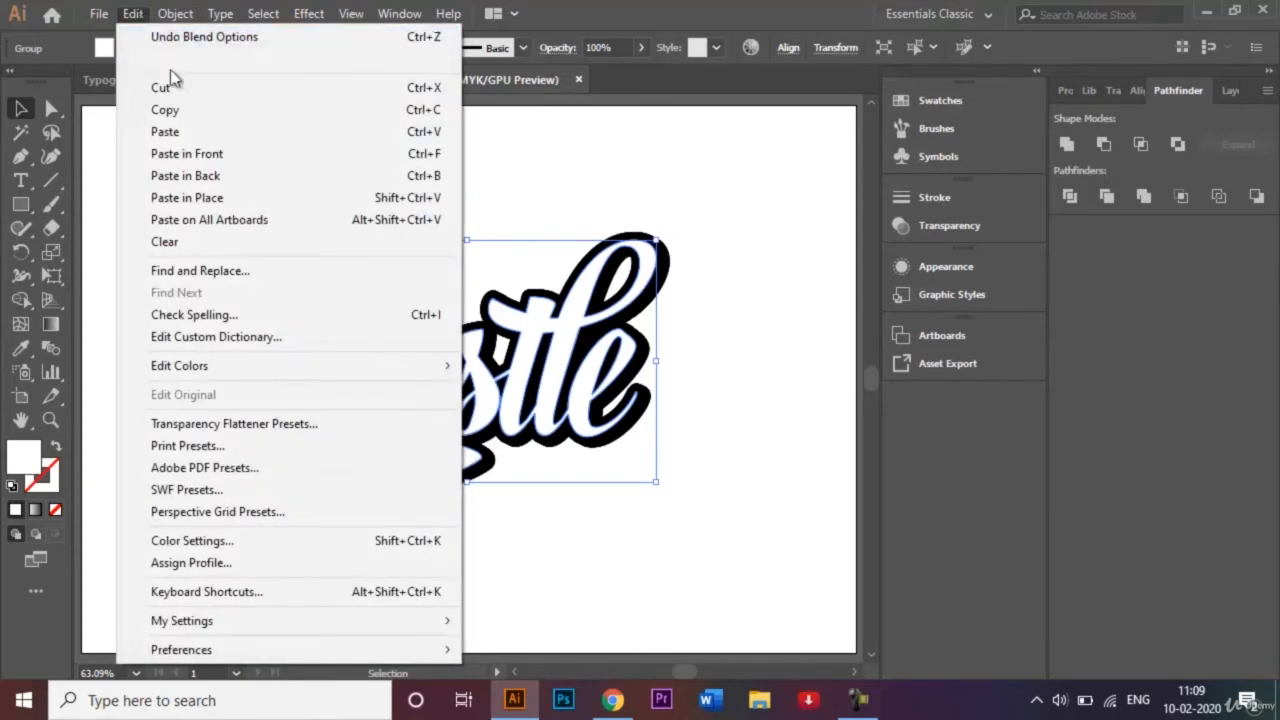
{"action": "left_click", "coordinate": [254, 176]}
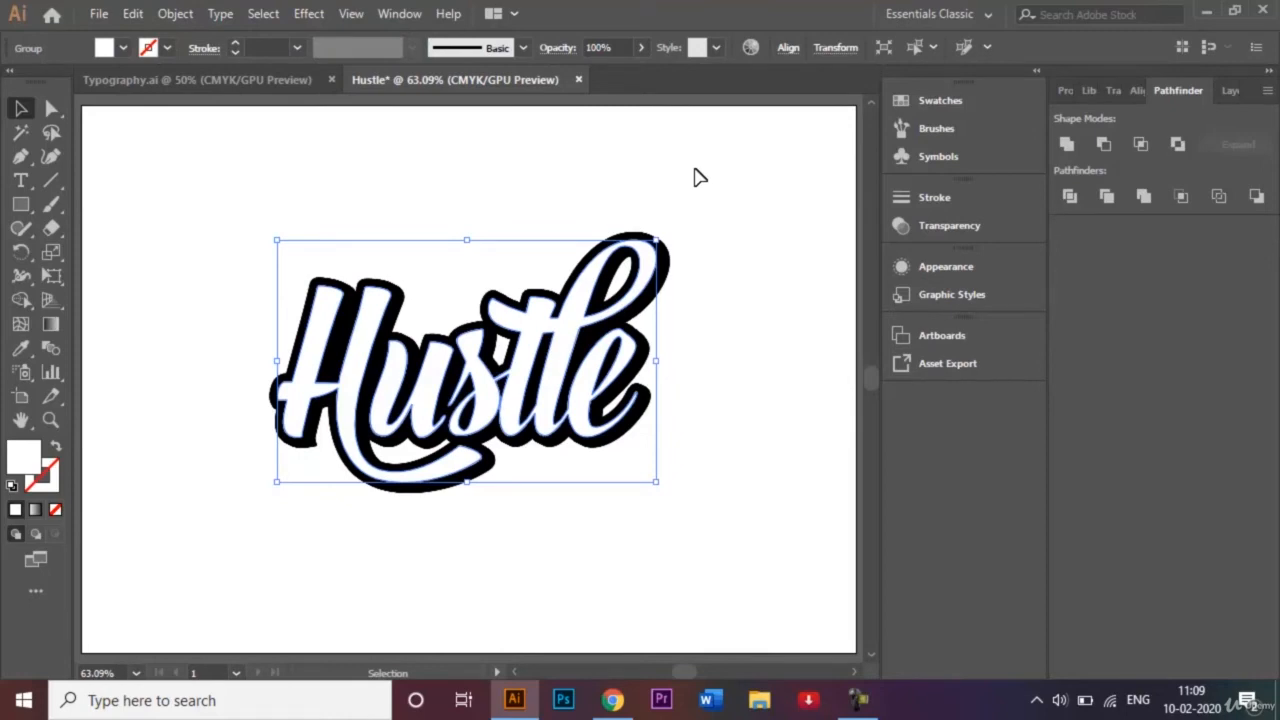
Nudge the pasted lettering copy five increments to the right
{"action": "key", "text": "Right"}
{"action": "key", "text": "Right"}
{"action": "key", "text": "Right"}
{"action": "key", "text": "Right"}
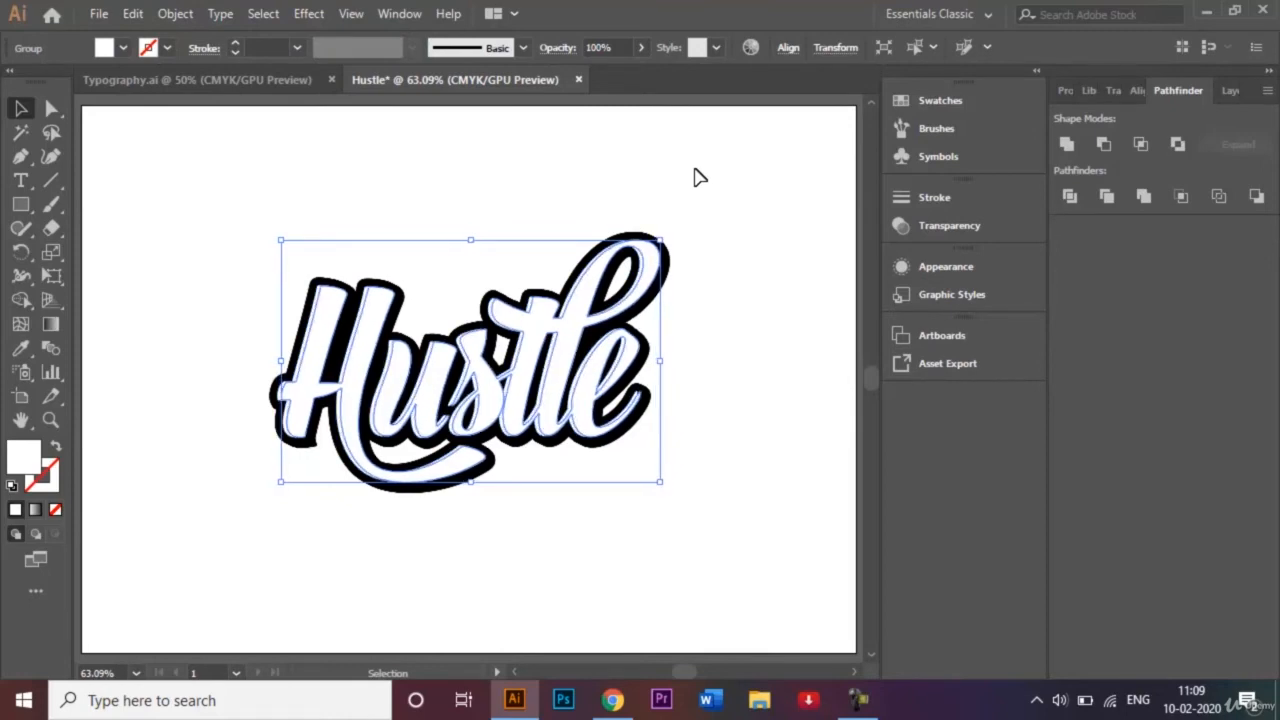
{"action": "key", "text": "Right"}
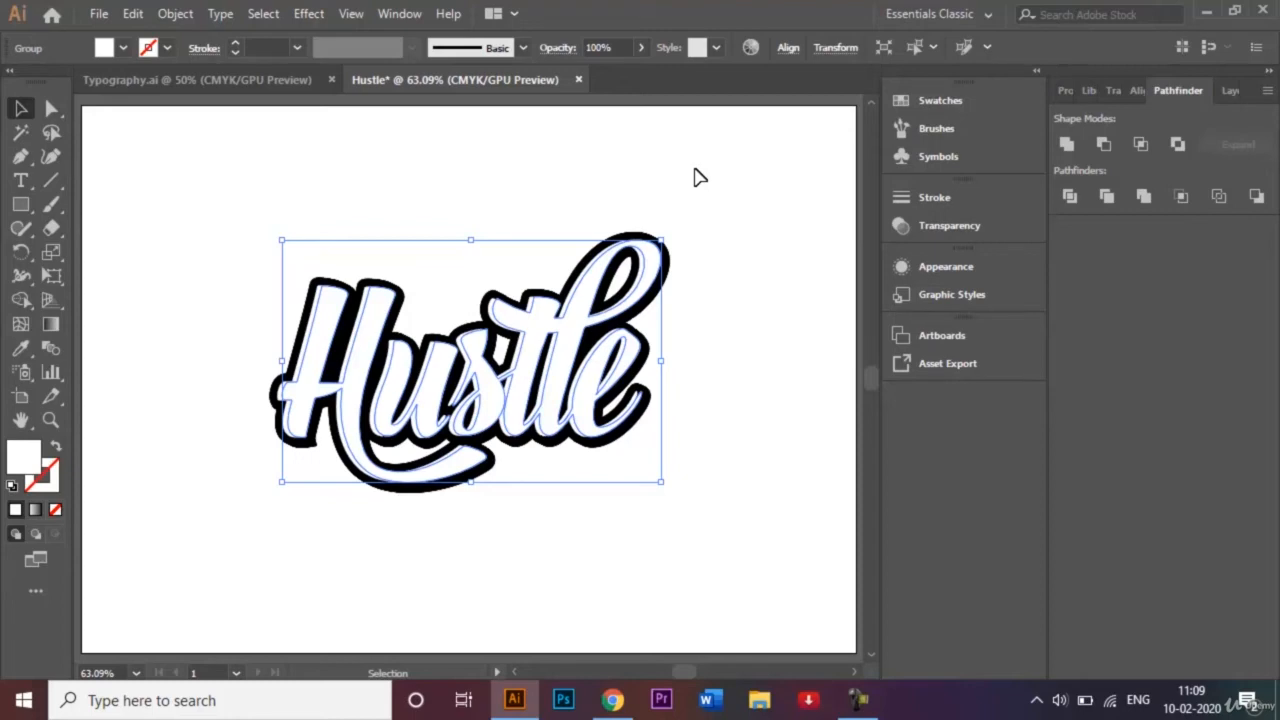
Fill the shifted lettering copy with the pink colour ff2468
{"action": "double_click", "coordinate": [33, 463]}
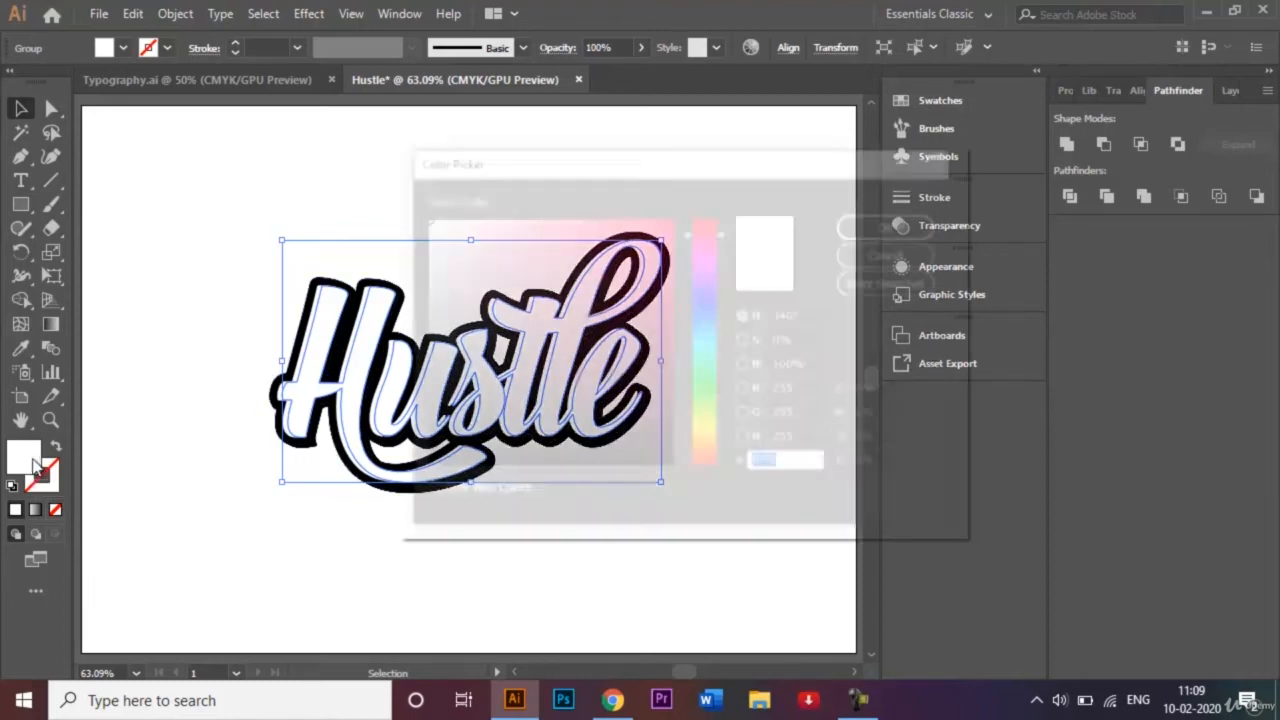
{"action": "key", "text": "BackSpace"}
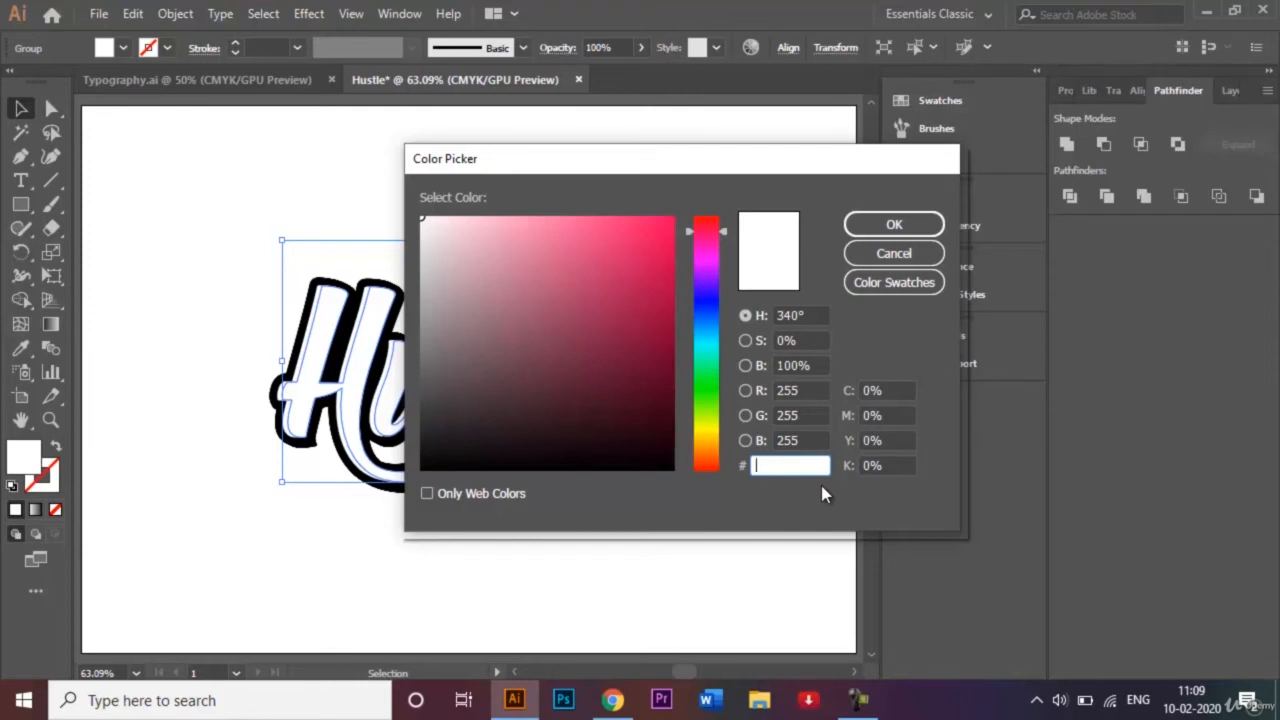
{"action": "type", "text": "ff2468"}
{"action": "key", "text": "Return"}
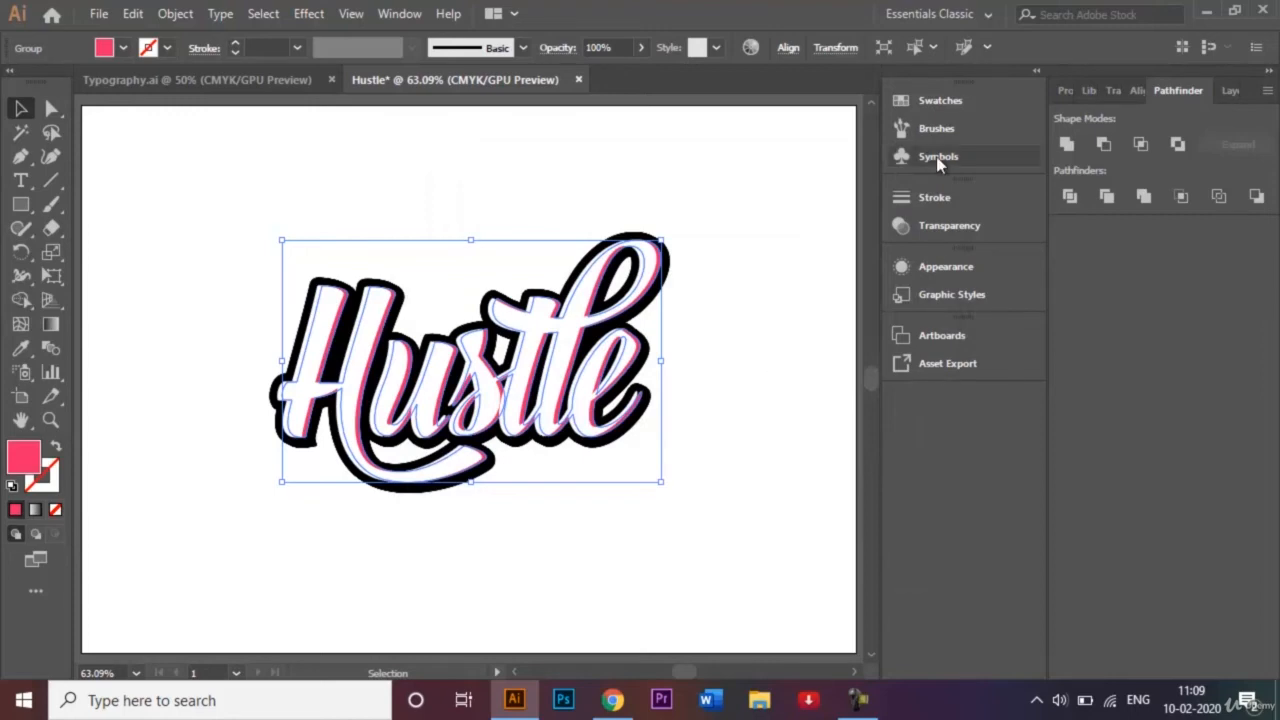
Nudge the pink lettering copy one increment back to the left and three increments down, and deselect it
{"action": "key", "text": "Left"}
{"action": "key", "text": "Down"}
{"action": "key", "text": "Down"}
{"action": "key", "text": "Down"}
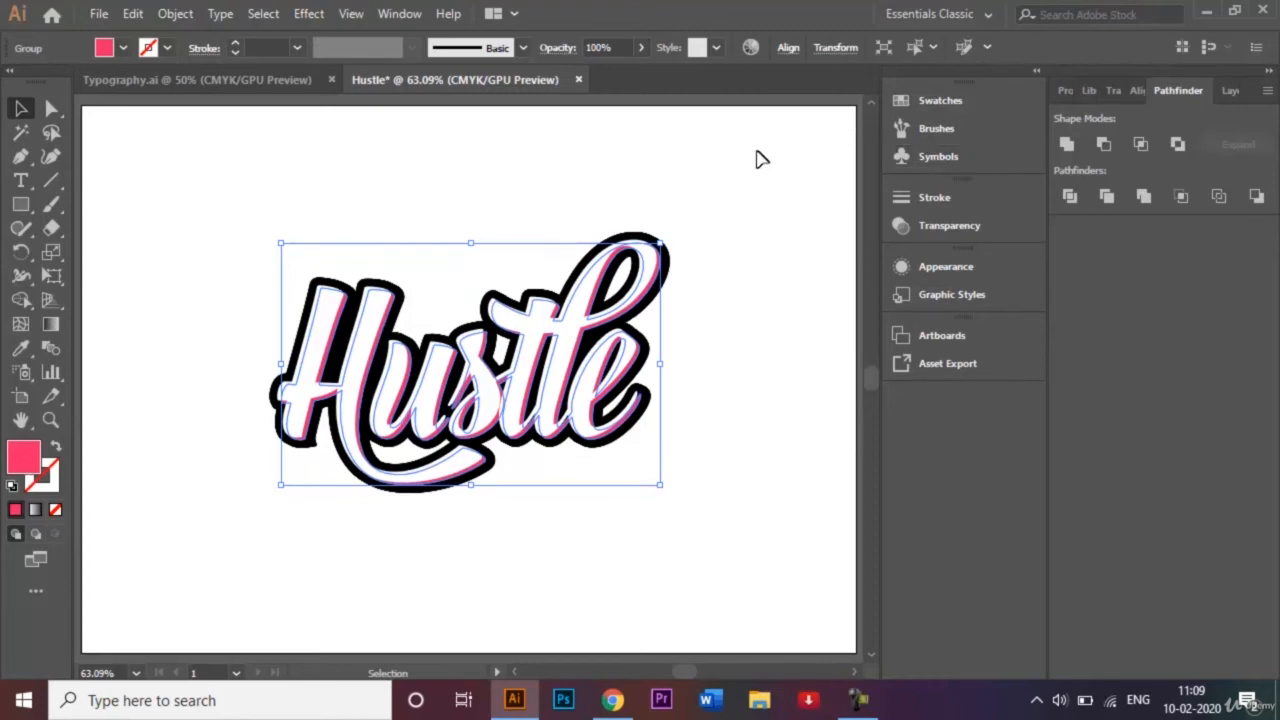
{"action": "left_click", "coordinate": [734, 184]}
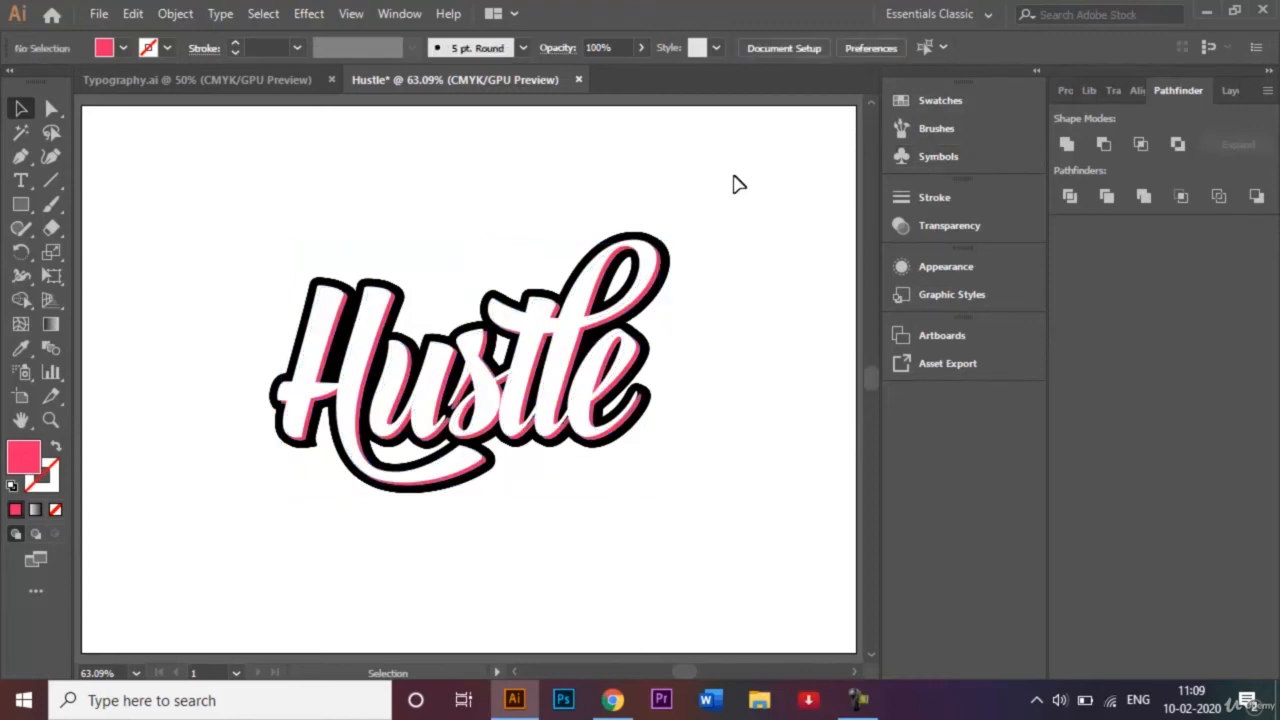
Show the document's layers and compare the Hustle design with the finished artwork in Typography.ai
{"action": "left_click", "coordinate": [1228, 91]}
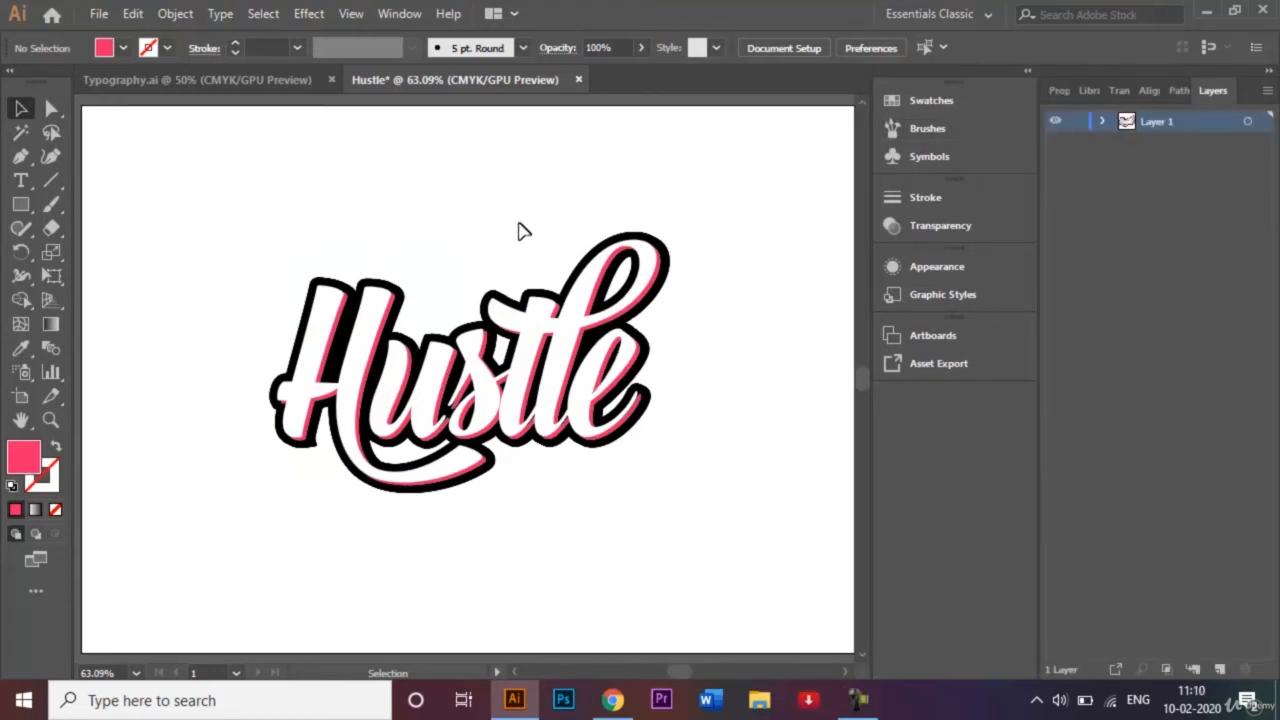
{"action": "left_click", "coordinate": [197, 88]}
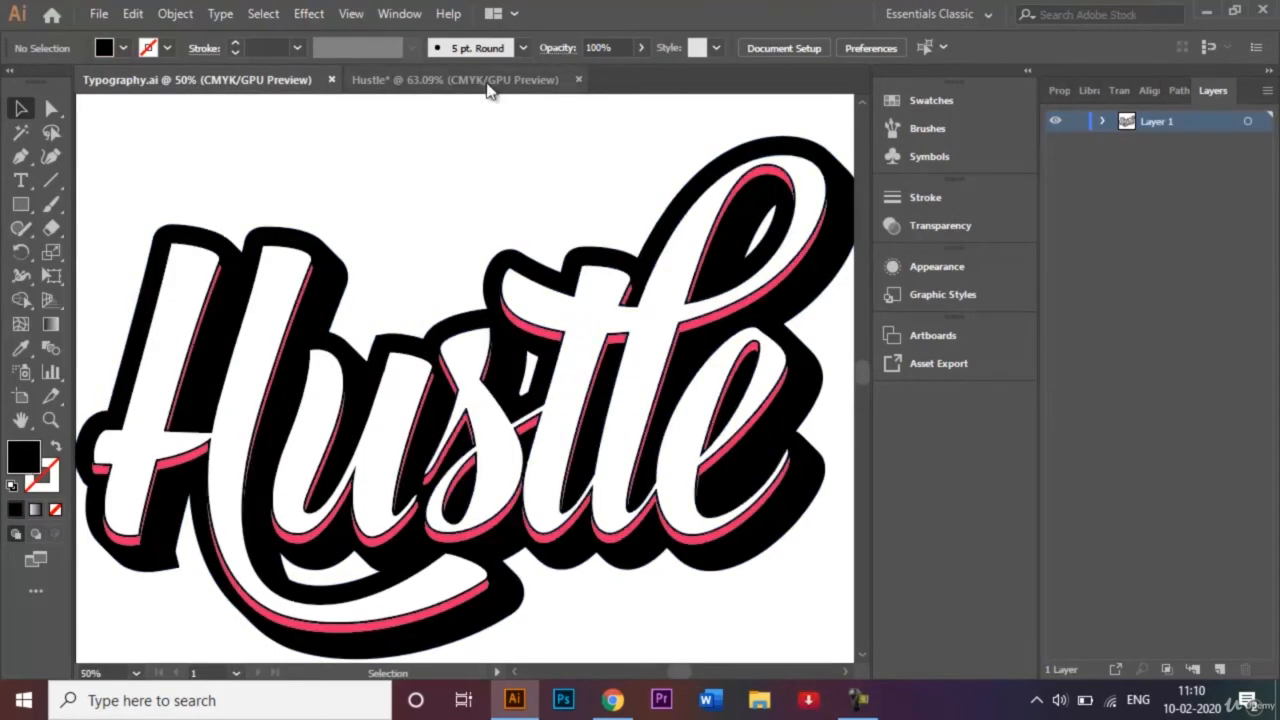
{"action": "left_click", "coordinate": [455, 80]}
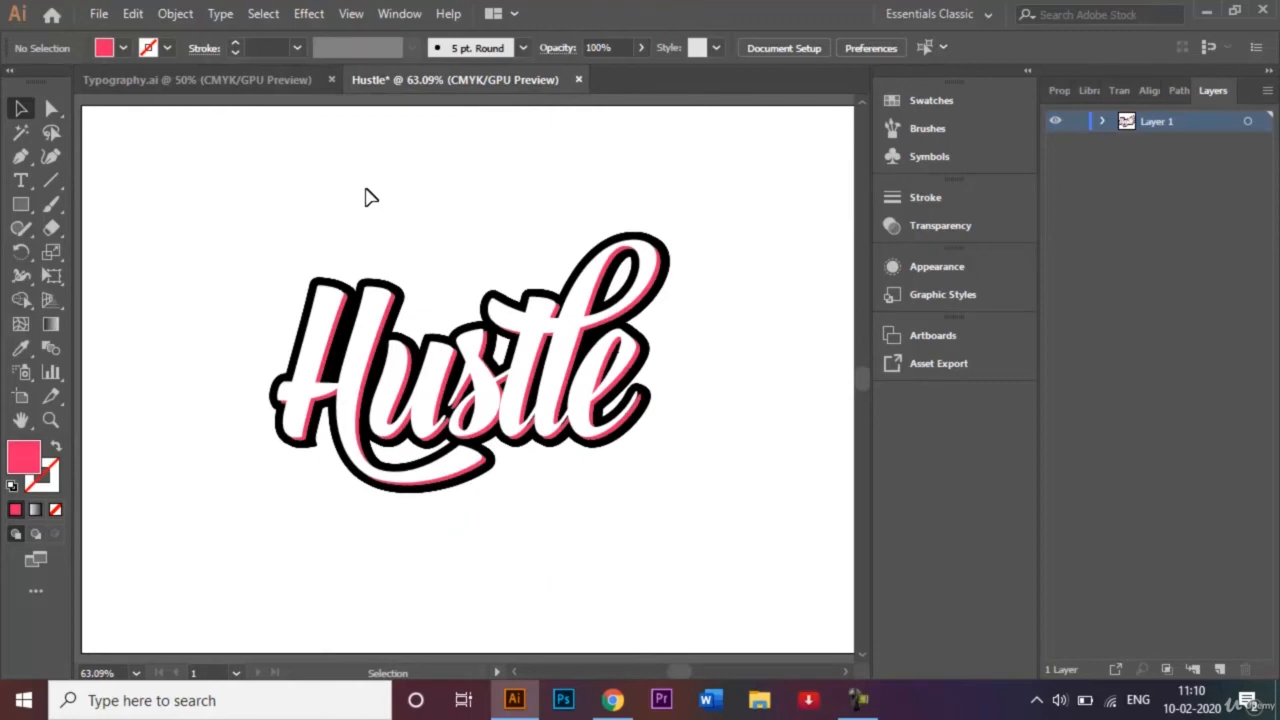
Give the white front lettering a black stroke and clear the selection
{"action": "left_click", "coordinate": [322, 310]}
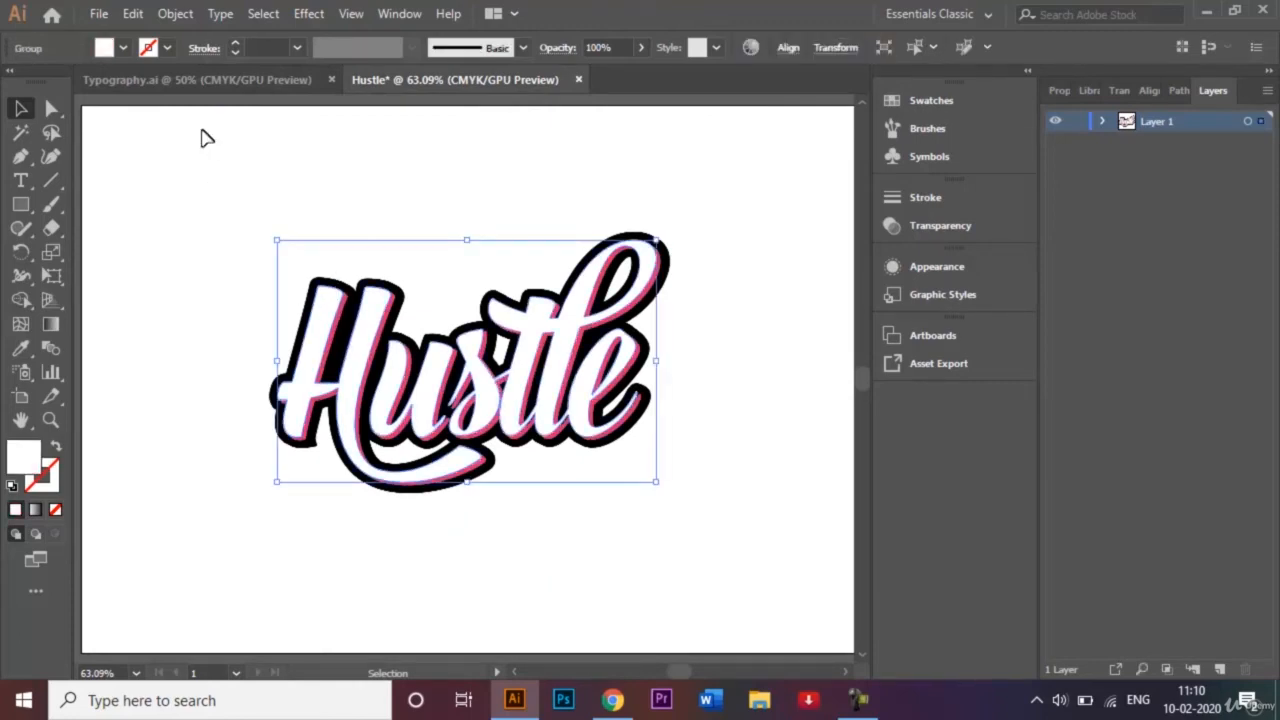
{"action": "left_click", "coordinate": [168, 49]}
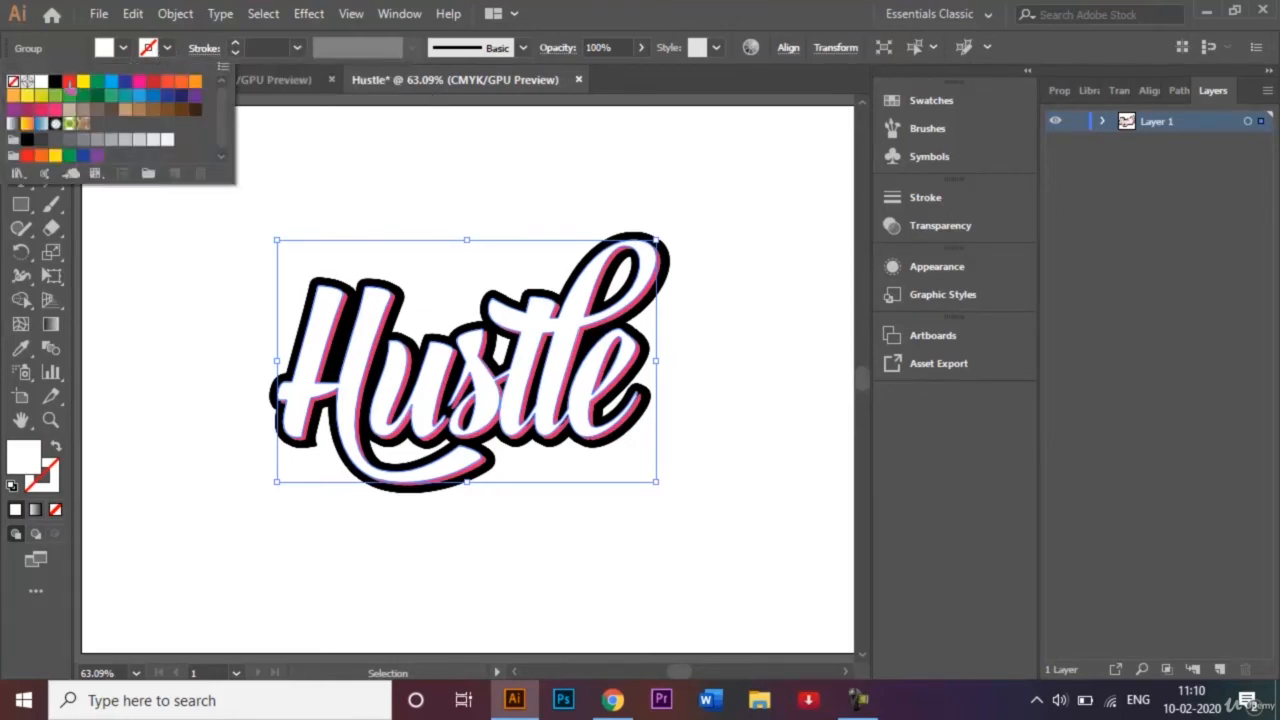
{"action": "left_click", "coordinate": [56, 84]}
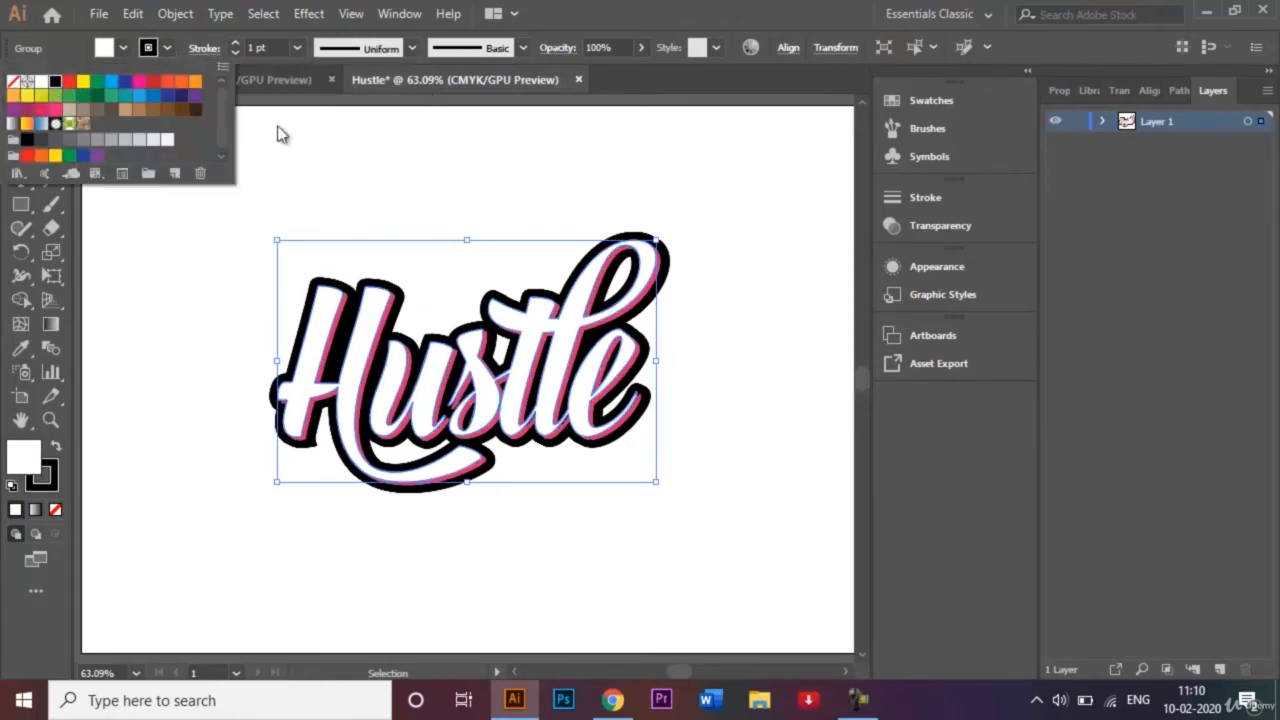
{"action": "left_click", "coordinate": [397, 151]}
{"action": "left_click", "coordinate": [457, 166]}
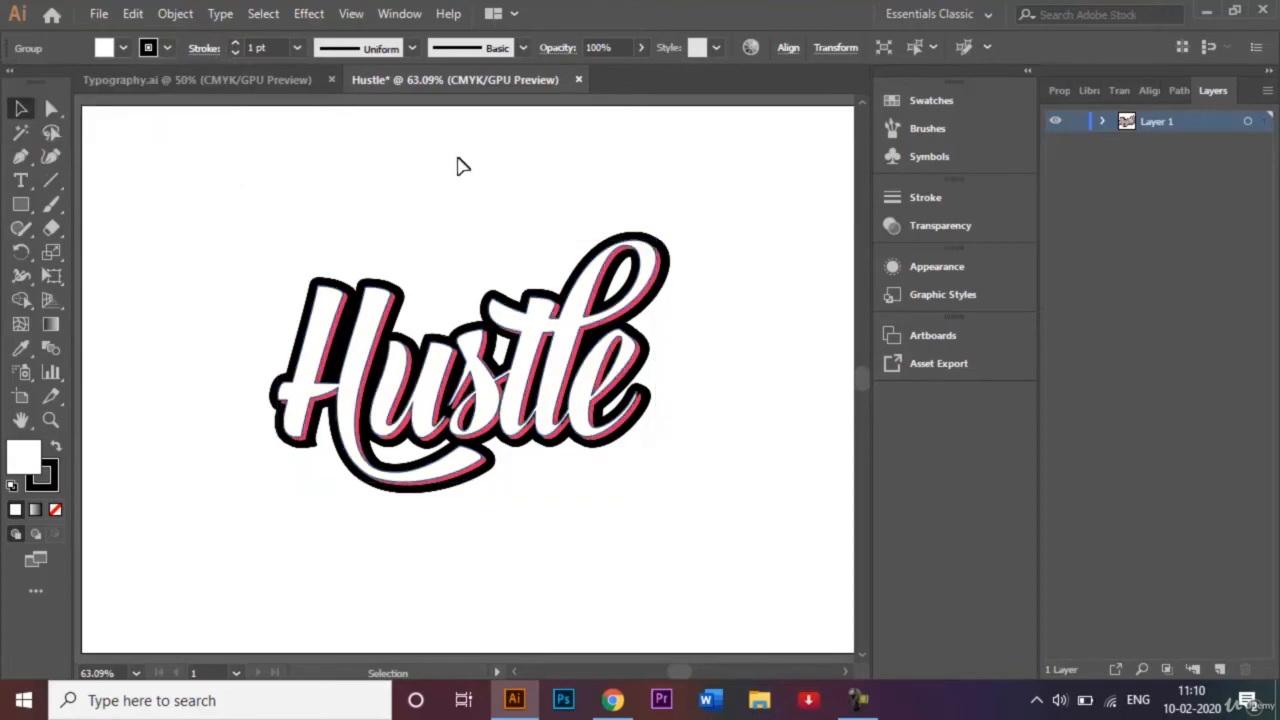
Set the white lettering's black stroke weight to 2 pt and deselect it
{"action": "left_click", "coordinate": [367, 330]}
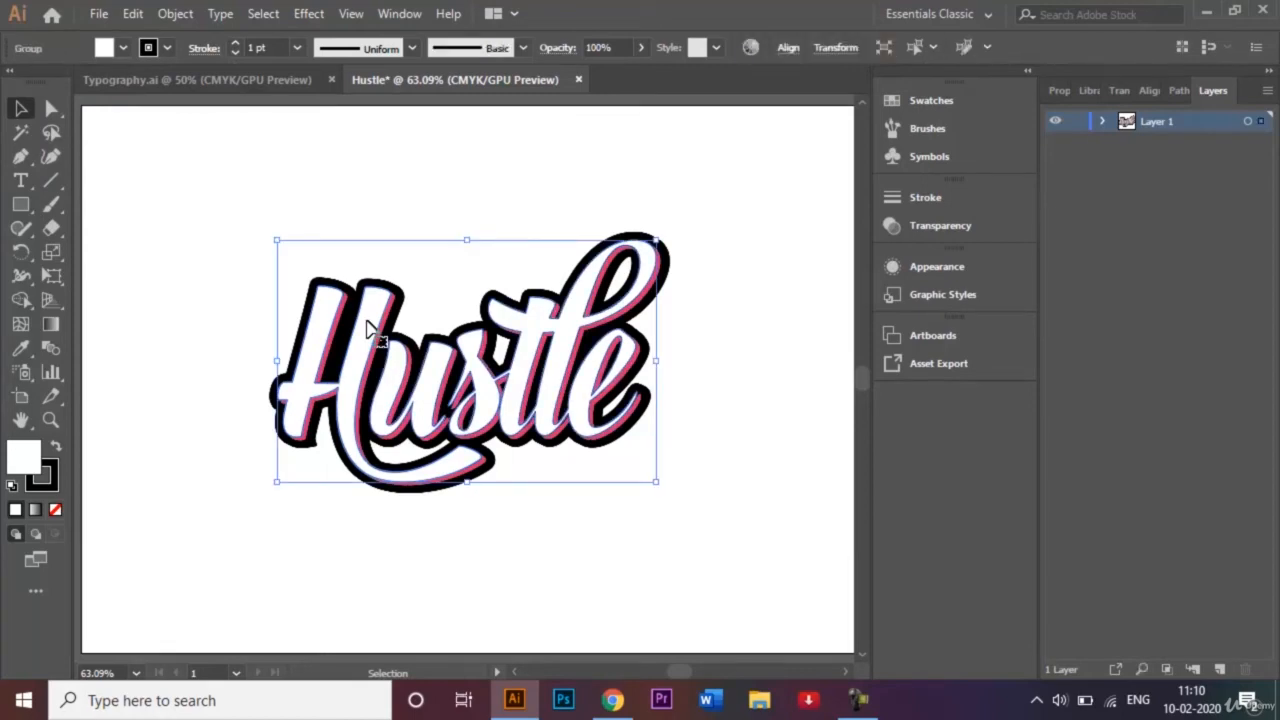
{"action": "left_click", "coordinate": [297, 48]}
{"action": "left_click", "coordinate": [322, 157]}
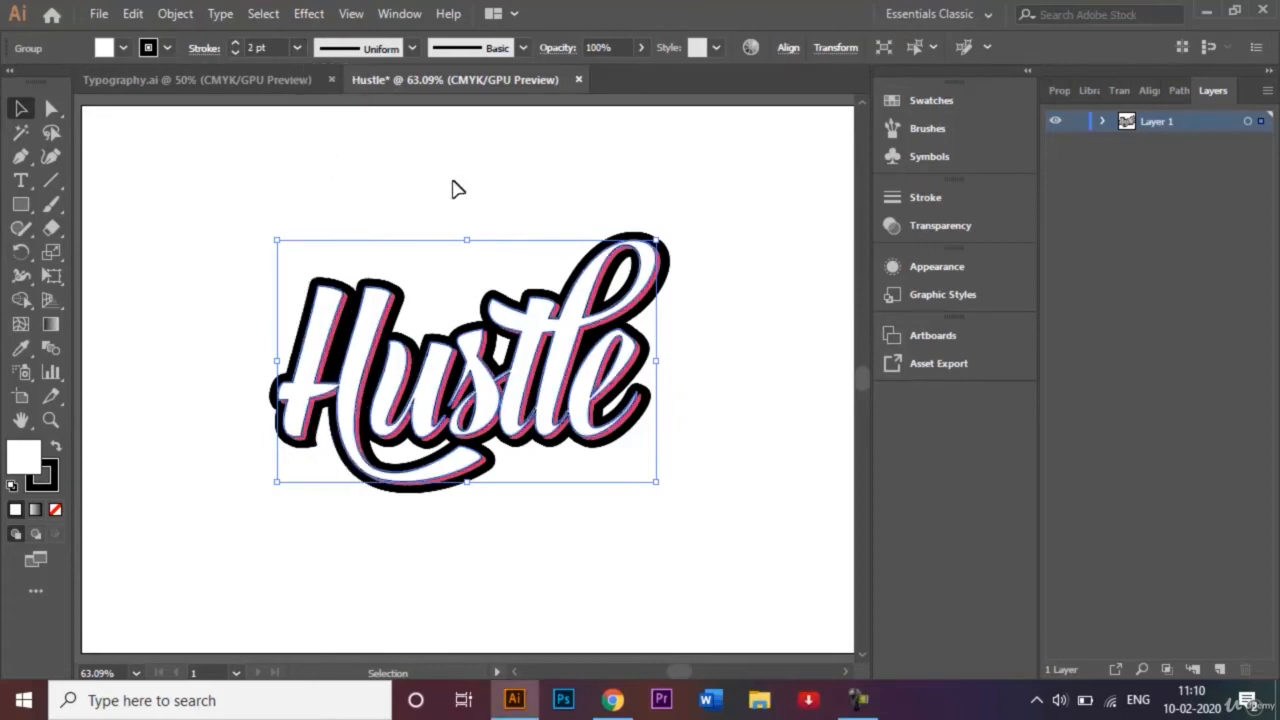
{"action": "left_click", "coordinate": [509, 206]}
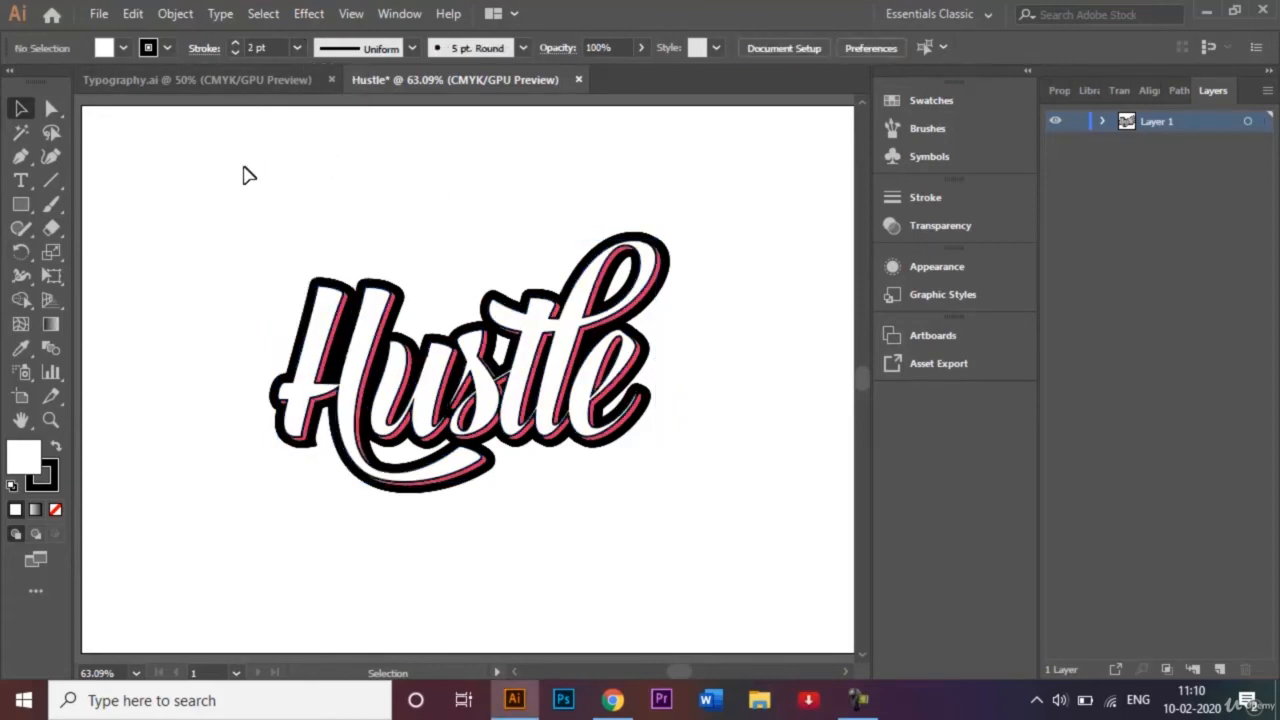
Scale the whole Hustle artwork up proportionally about its centre to about 273 by 178 mm, and shift it about 4 mm down
{"action": "left_click_drag", "start_coordinate": [242, 175], "coordinate": [654, 557]}
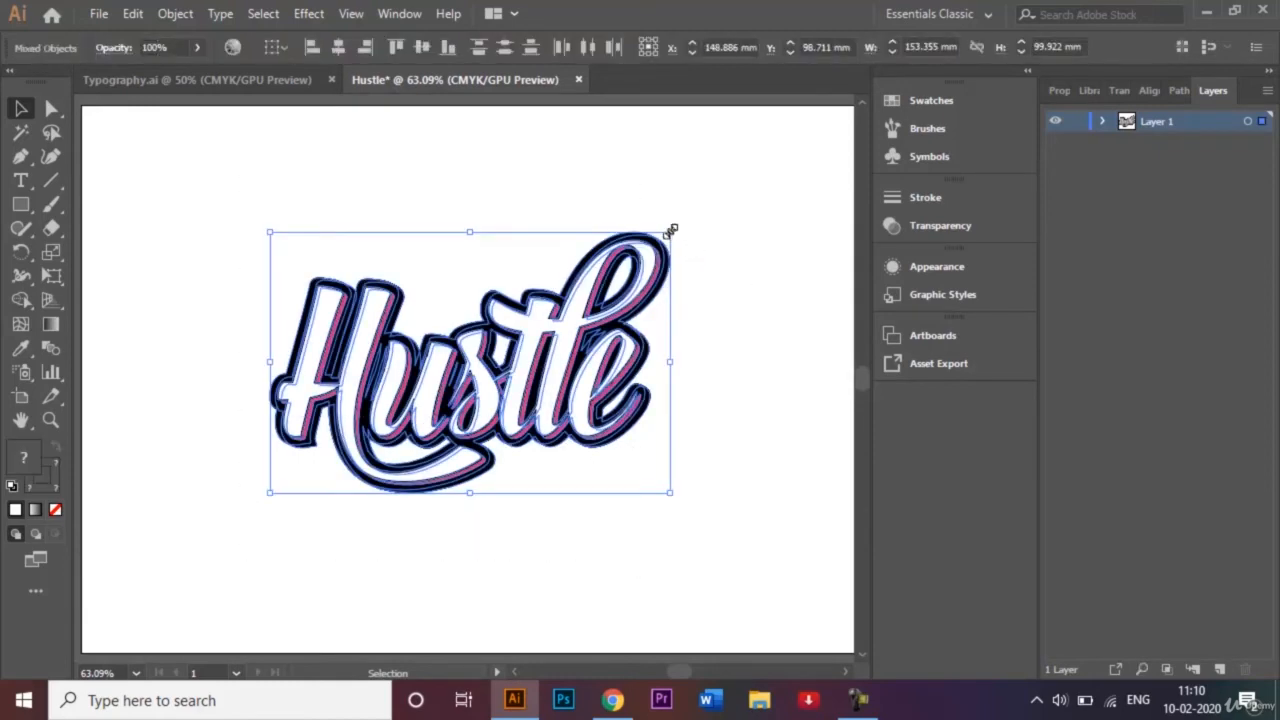
{"action": "left_click_drag", "start_coordinate": [670, 231], "coordinate": [910, 185]}
{"action": "left_click_drag", "start_coordinate": [523, 190], "coordinate": [511, 188]}
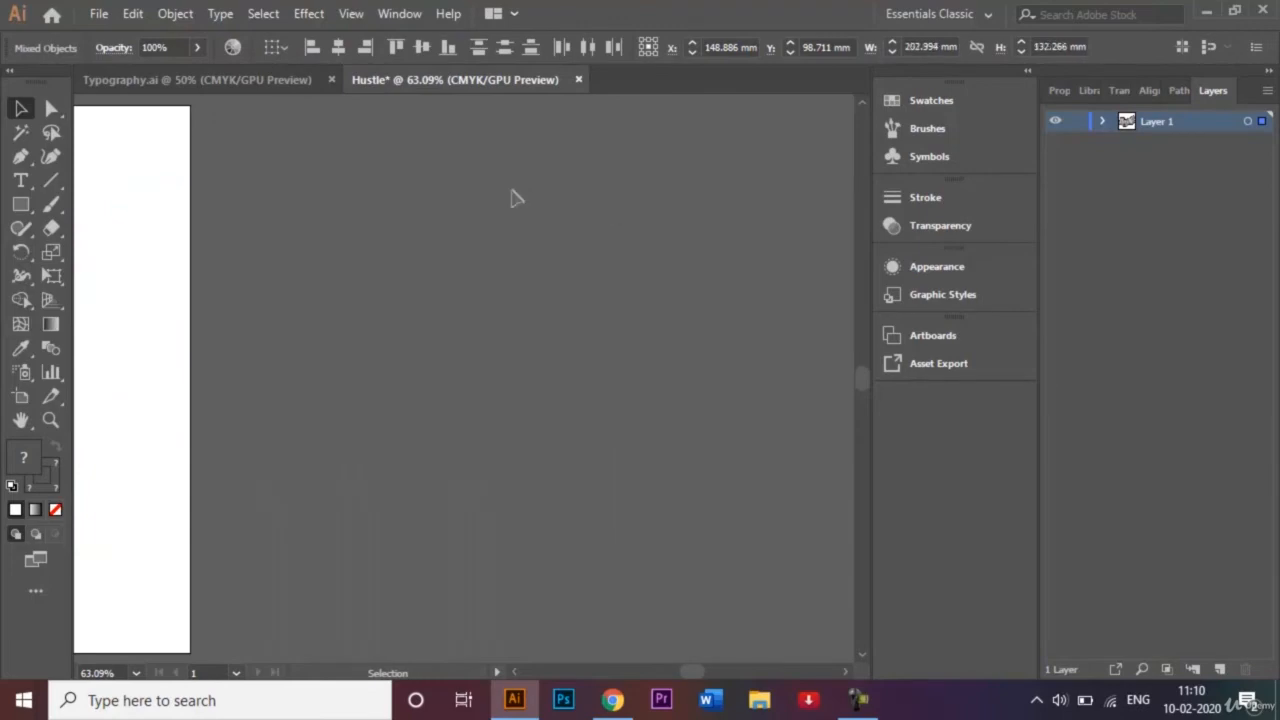
{"action": "key", "text": "ctrl+0"}
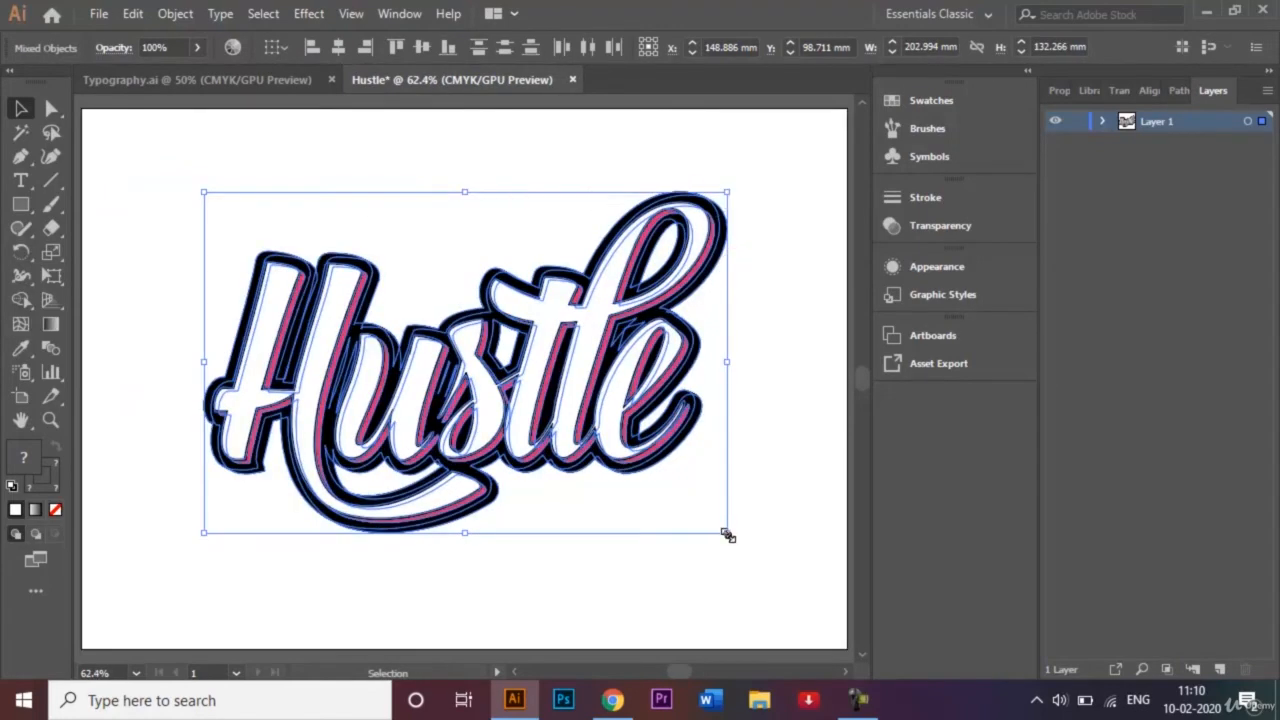
{"action": "left_click_drag", "start_coordinate": [726, 532], "coordinate": [820, 597]}
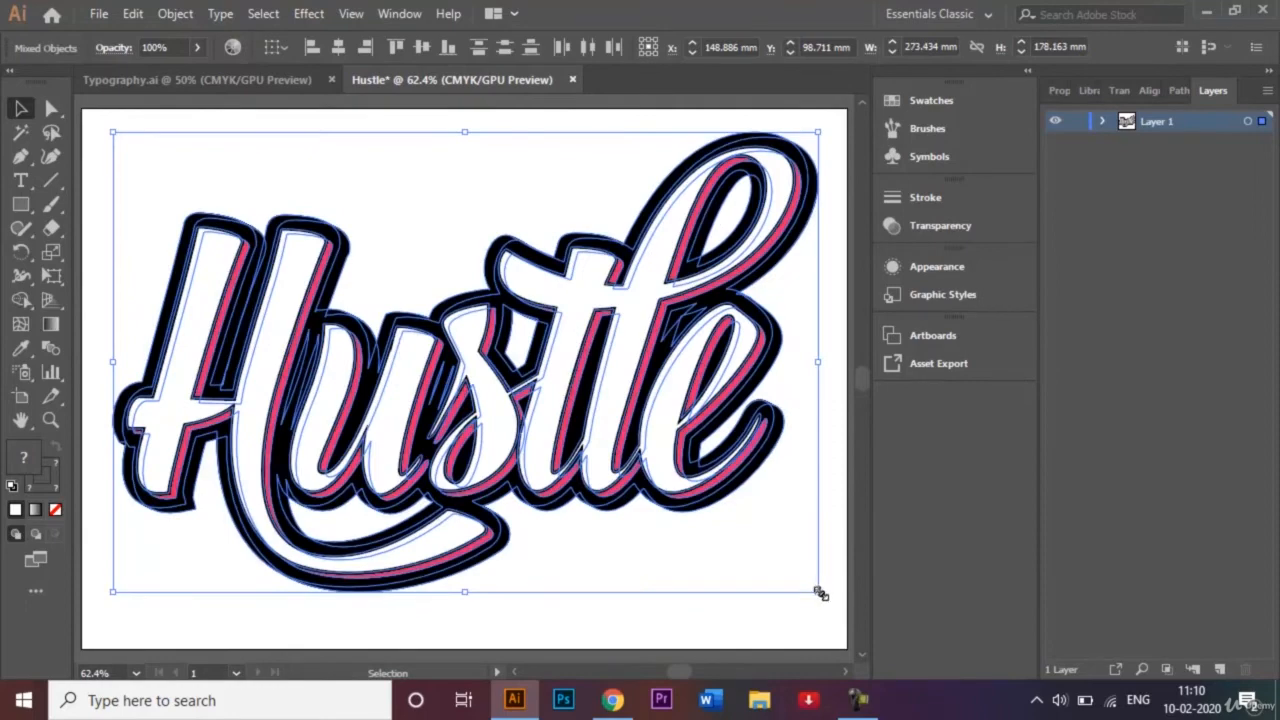
{"action": "left_click_drag", "start_coordinate": [489, 384], "coordinate": [489, 394]}
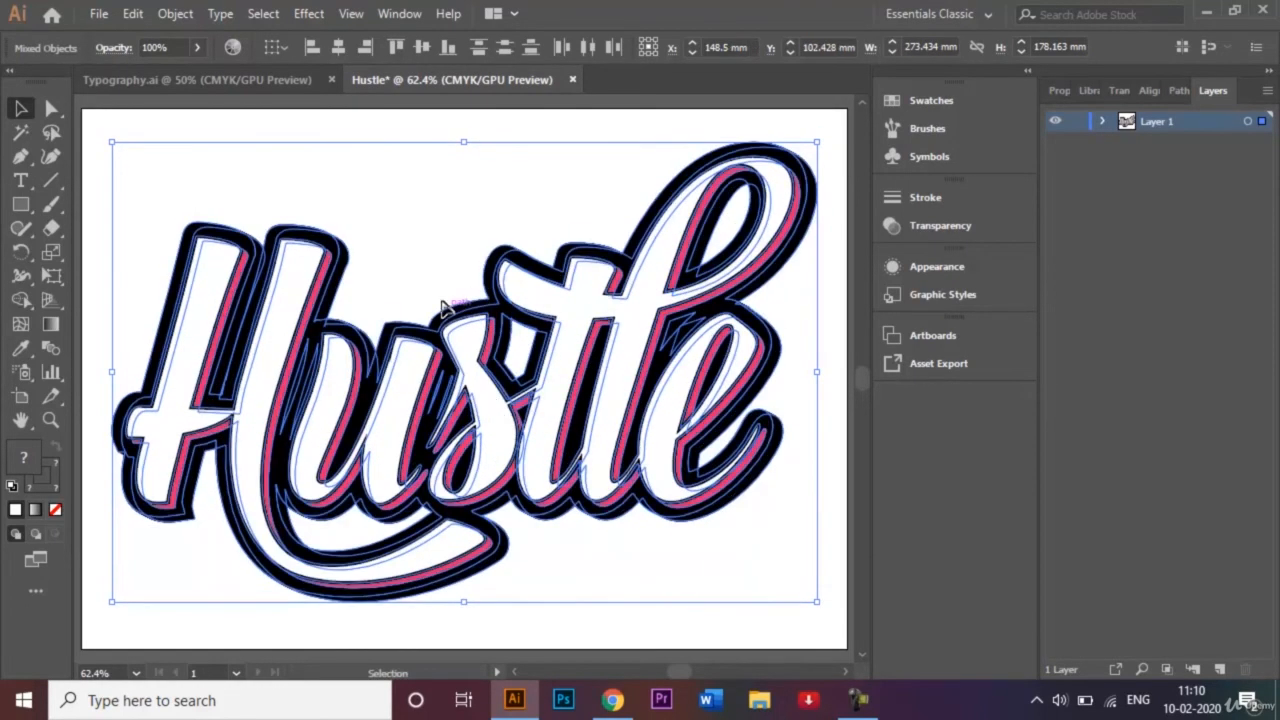
{"action": "left_click", "coordinate": [401, 242]}
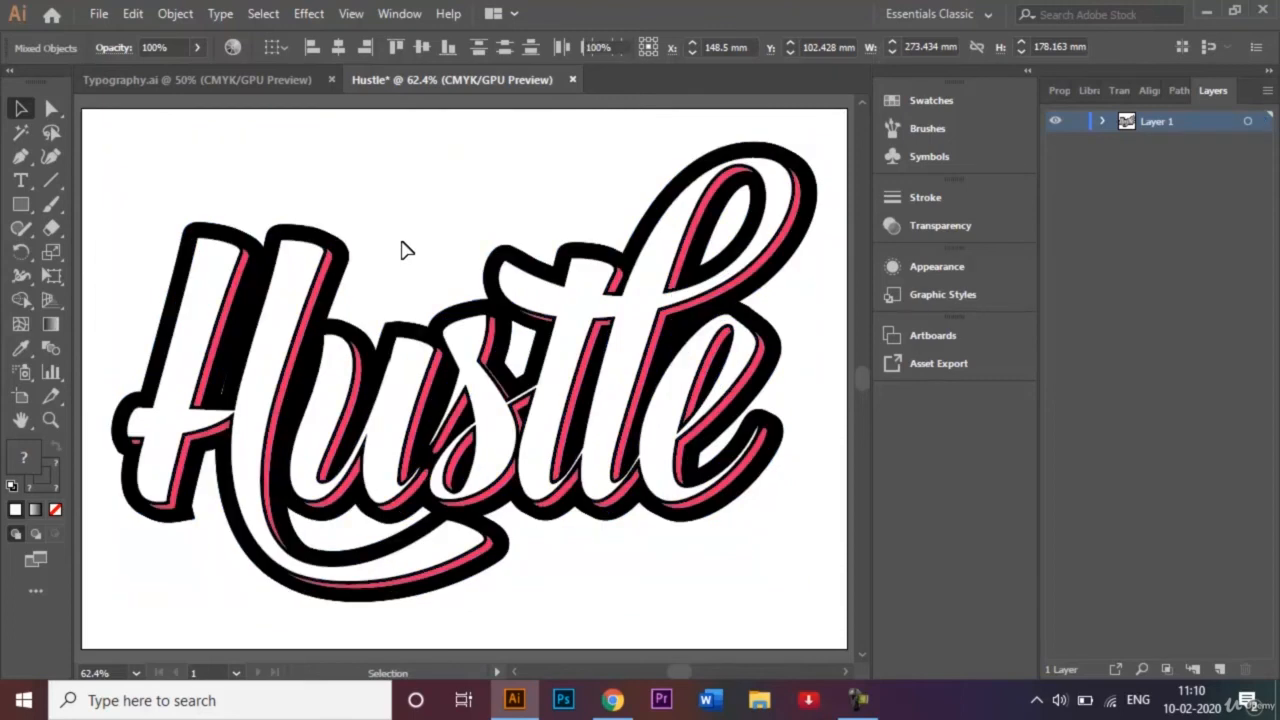
Save the document as Hustle.ai in the Adobe Illustrator folder, accepting Illustrator CC format with the default options
{"action": "left_click", "coordinate": [98, 14]}
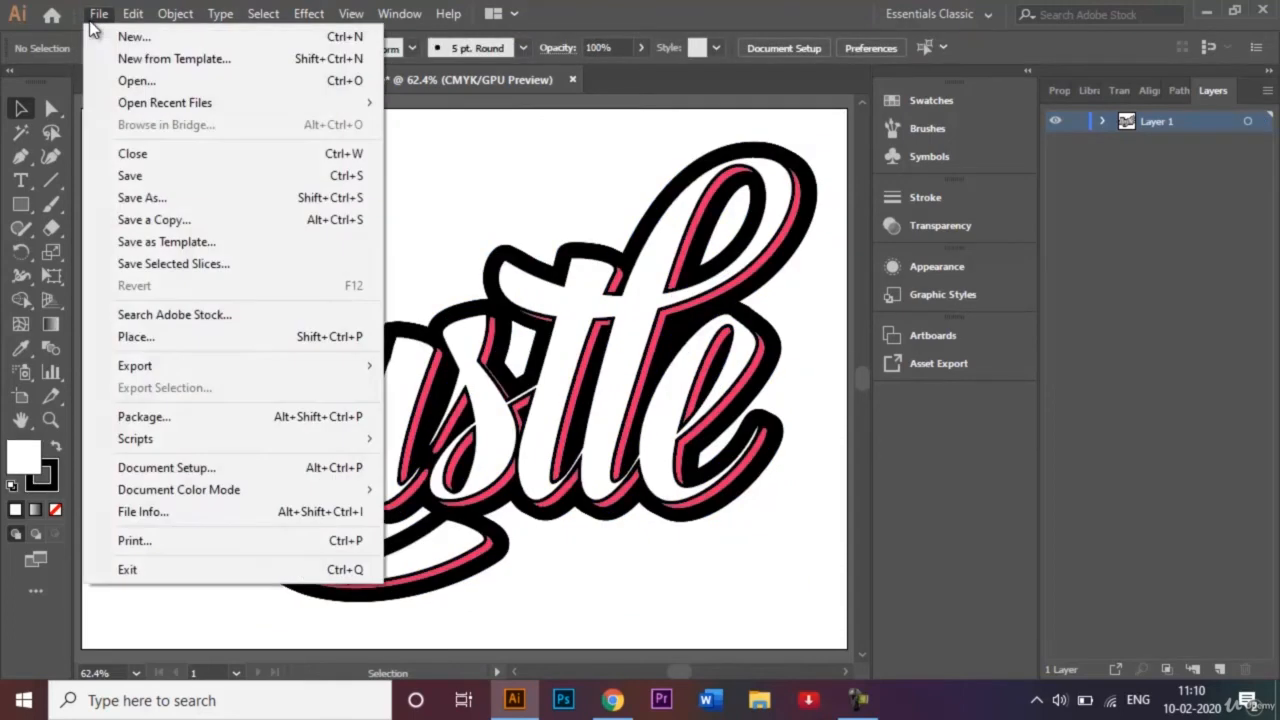
{"action": "left_click", "coordinate": [198, 196]}
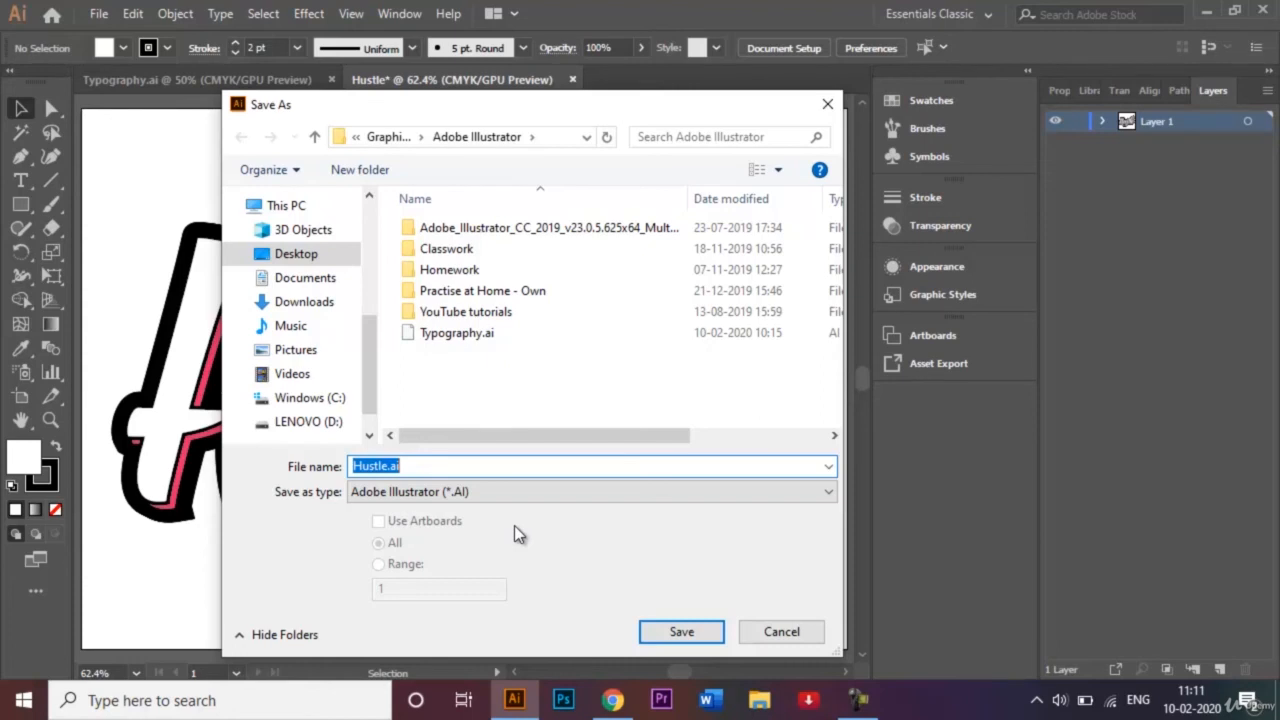
{"action": "left_click", "coordinate": [692, 628]}
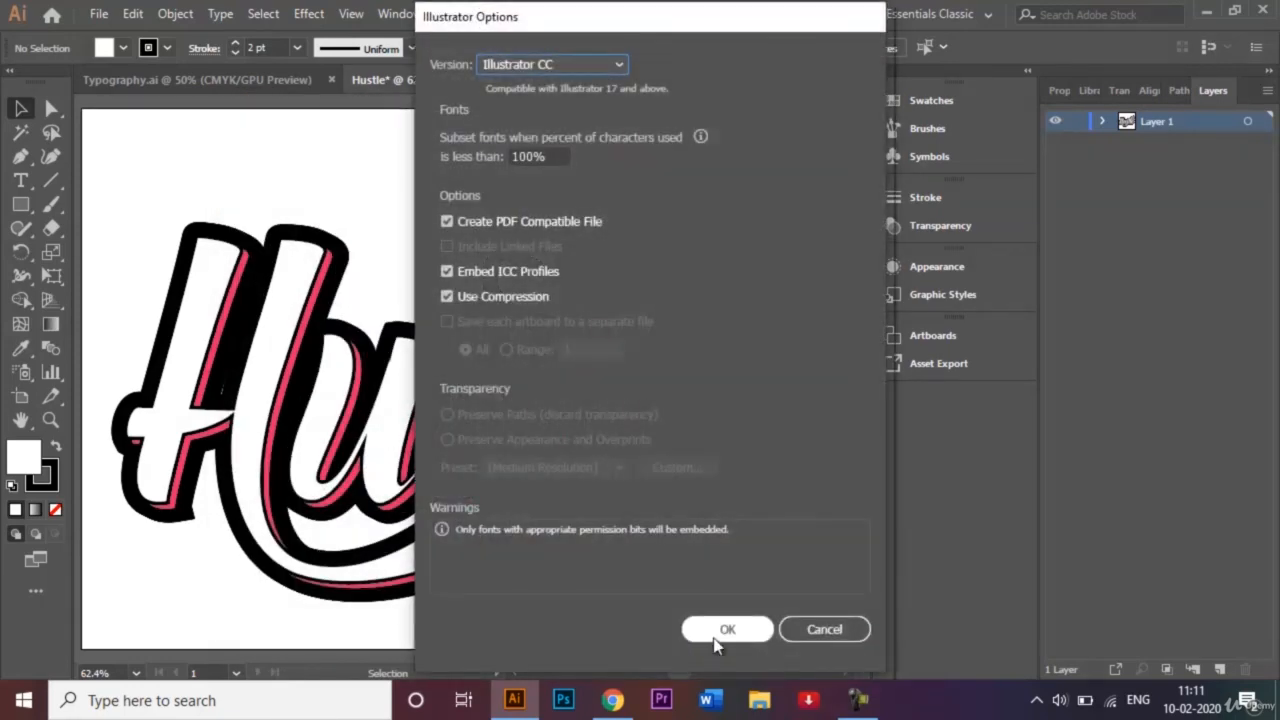
{"action": "left_click", "coordinate": [716, 637]}
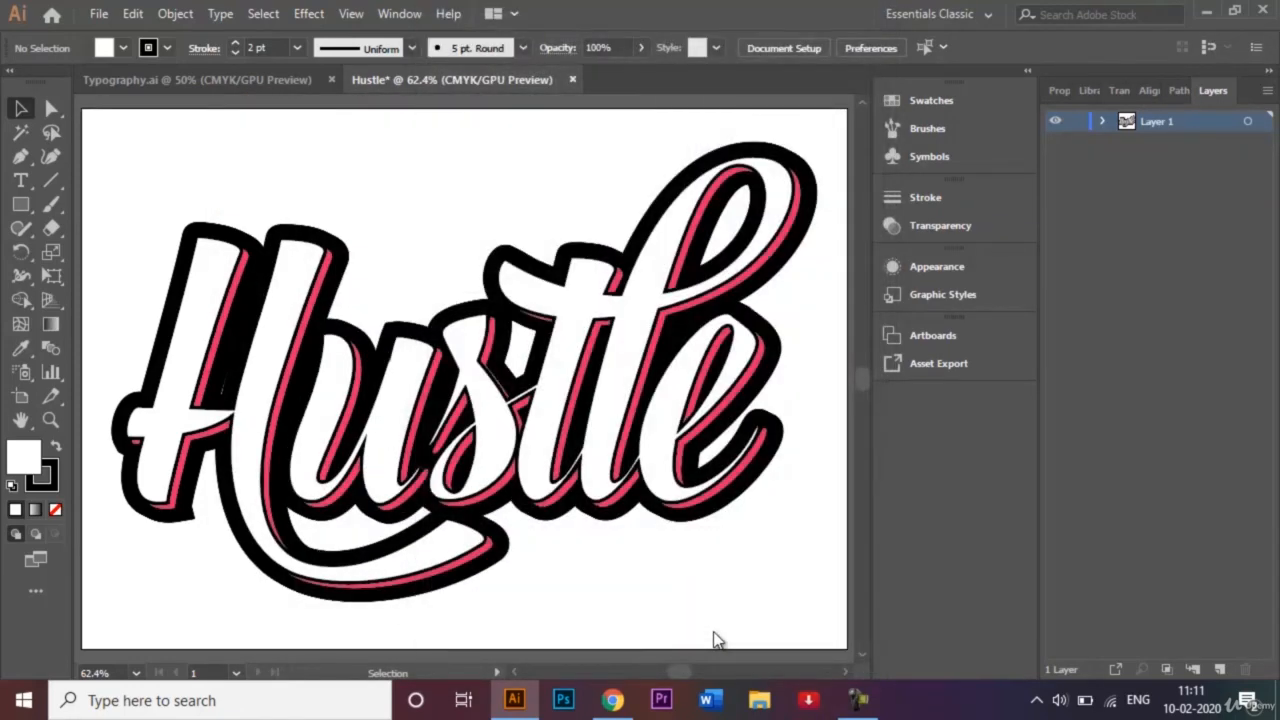